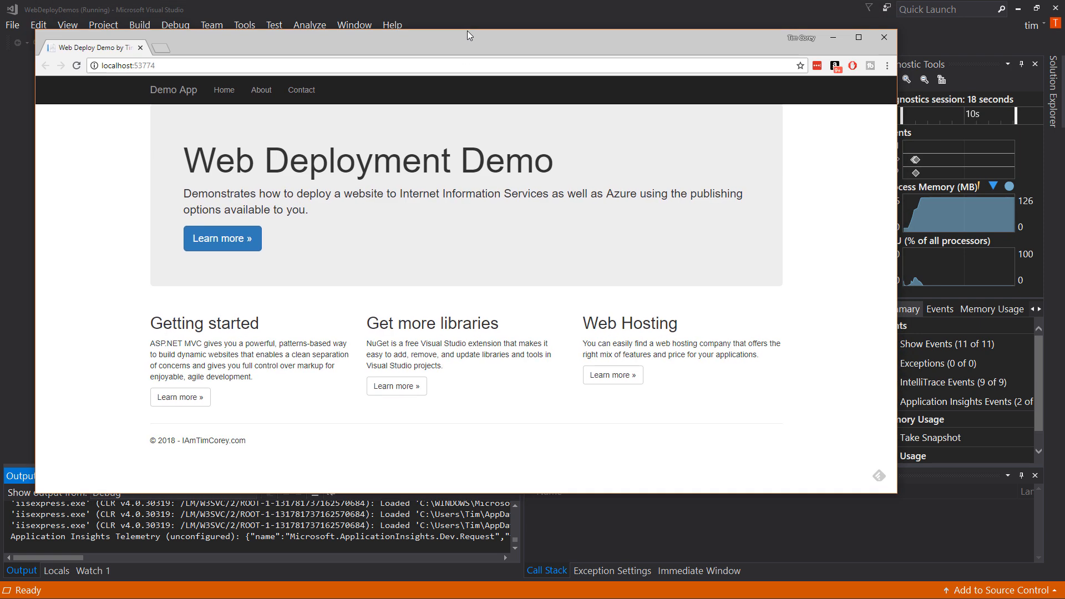
Review the running demo site's home page, check its main Learn more link, and close the browser.
{"action": "double_click", "coordinate": [462, 34]}
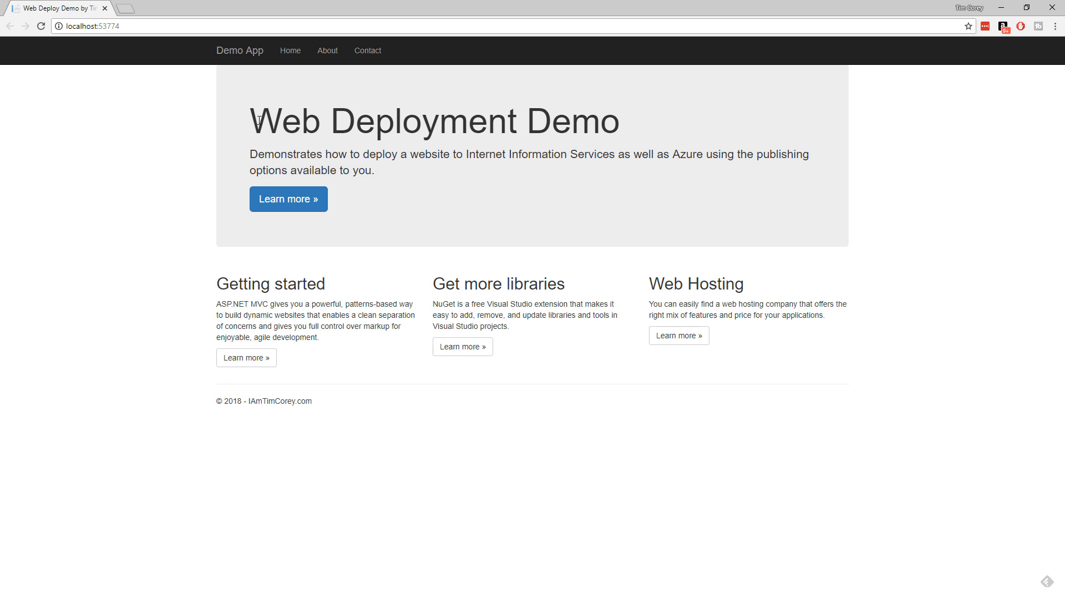
{"action": "left_click_drag", "start_coordinate": [248, 120], "coordinate": [387, 171]}
{"action": "left_click", "coordinate": [387, 171]}
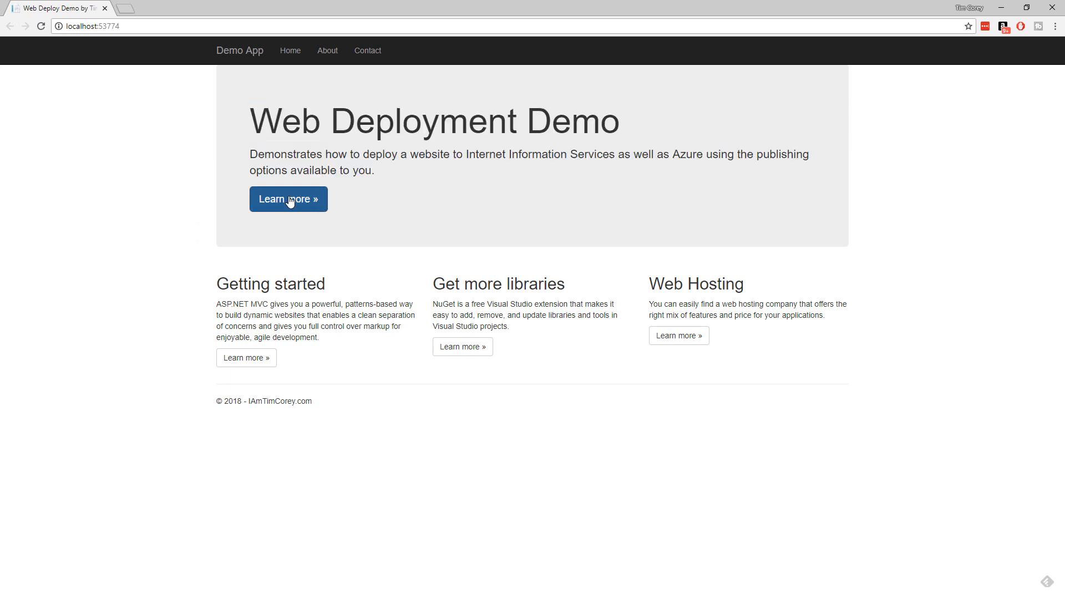
{"action": "left_click", "coordinate": [292, 200]}
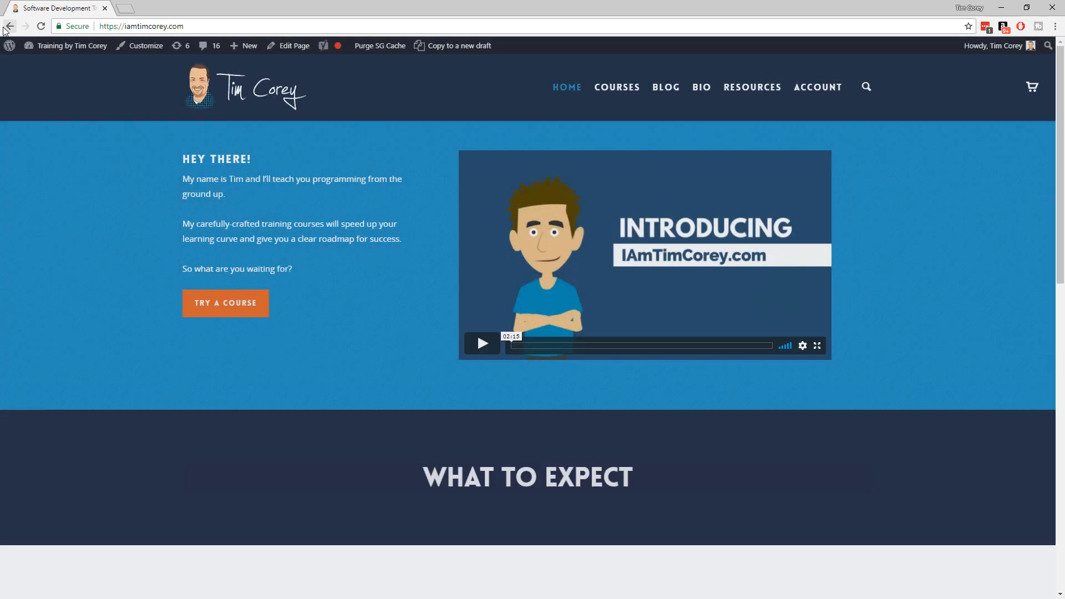
{"action": "left_click", "coordinate": [8, 27]}
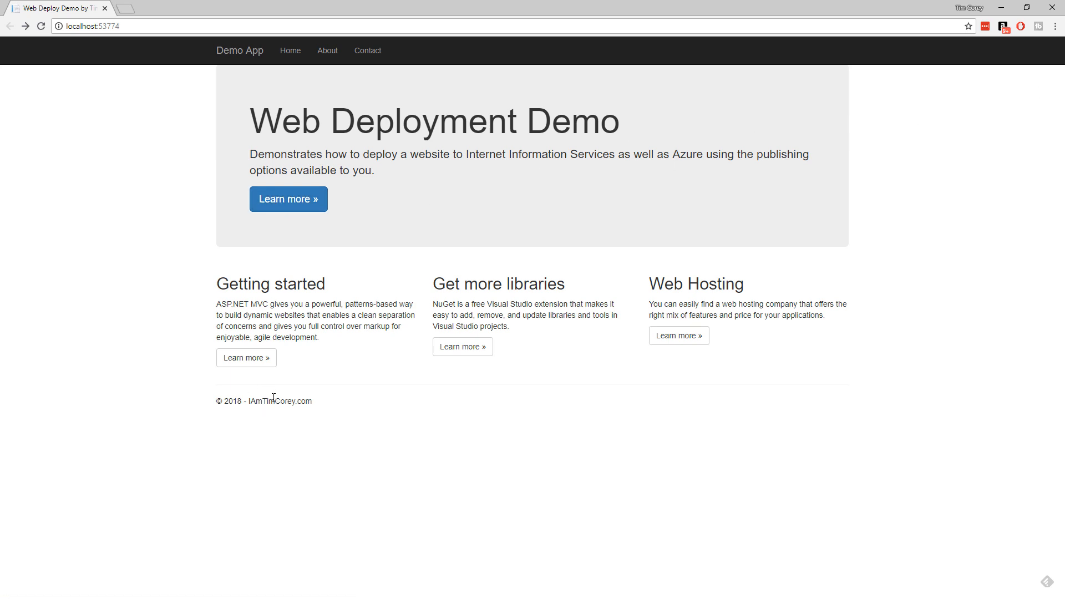
{"action": "left_click_drag", "start_coordinate": [273, 399], "coordinate": [330, 402]}
{"action": "left_click", "coordinate": [316, 403]}
{"action": "left_click", "coordinate": [1052, 8]}
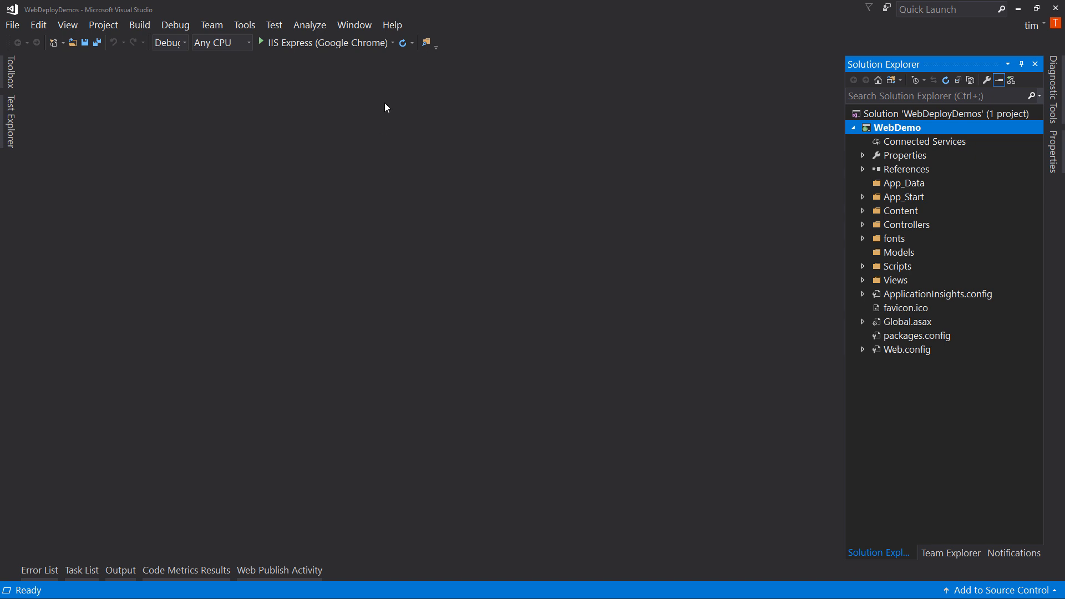
Run the project in IIS Express with Google Chrome and inspect the WebDemo entry among the IIS Express running applications.
{"action": "left_click", "coordinate": [333, 44]}
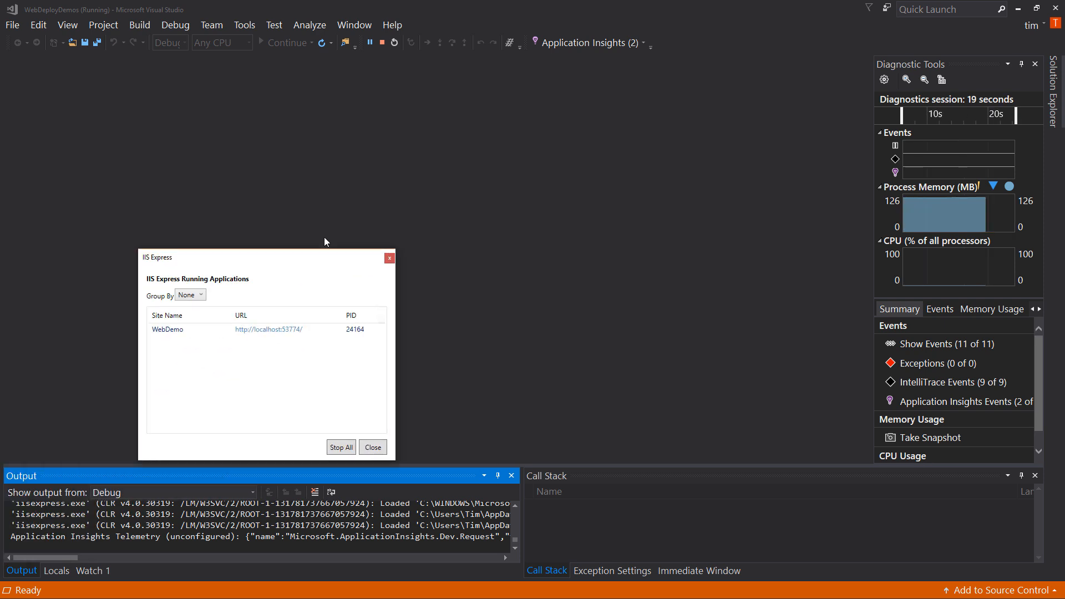
{"action": "left_click_drag", "start_coordinate": [278, 248], "coordinate": [439, 147]}
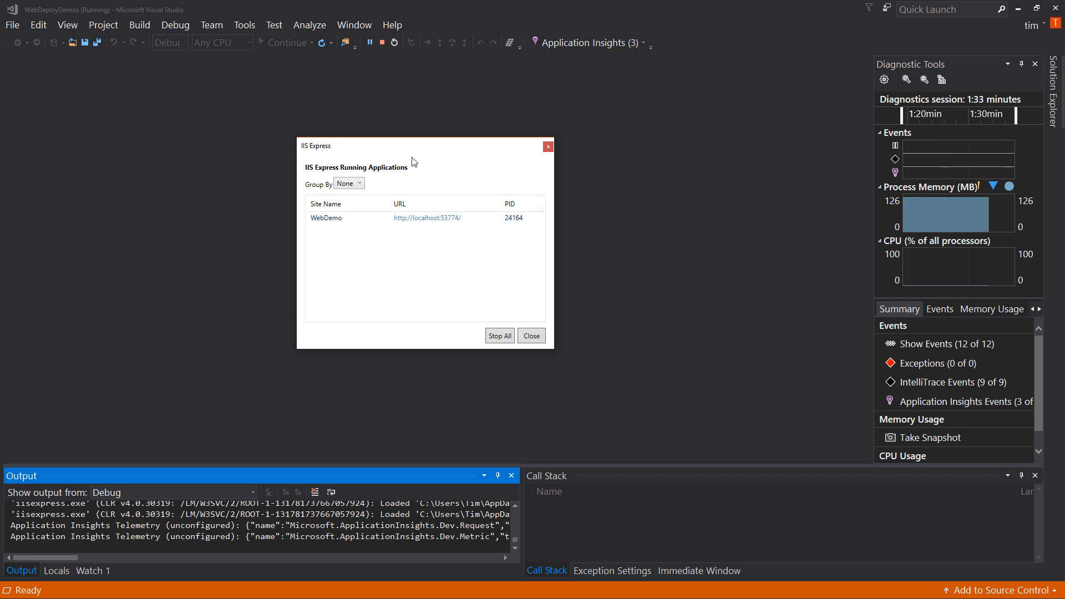
{"action": "left_click", "coordinate": [328, 221]}
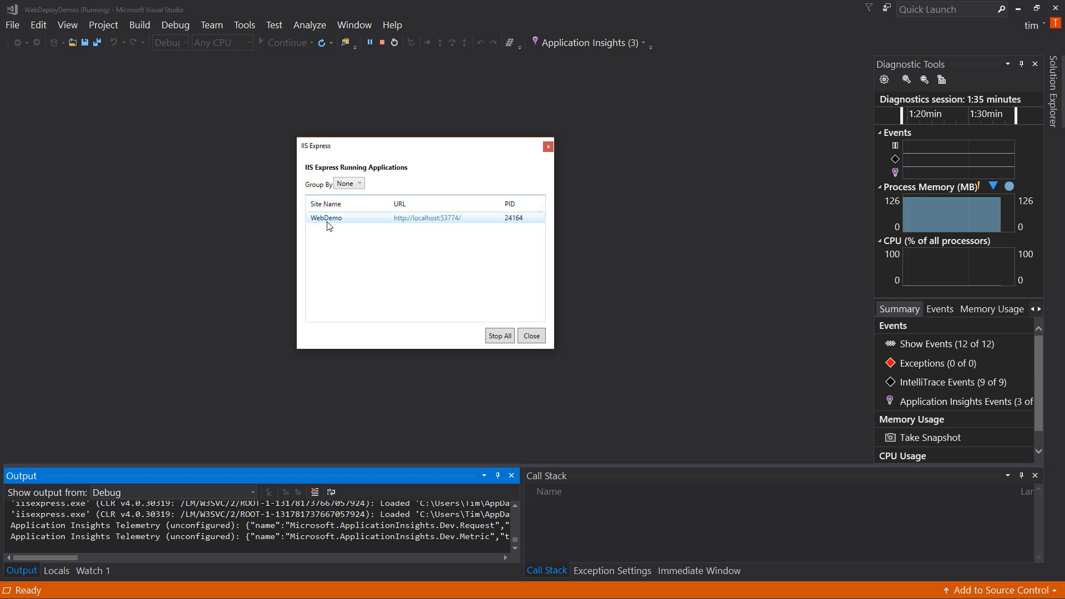
{"action": "right_click", "coordinate": [327, 223]}
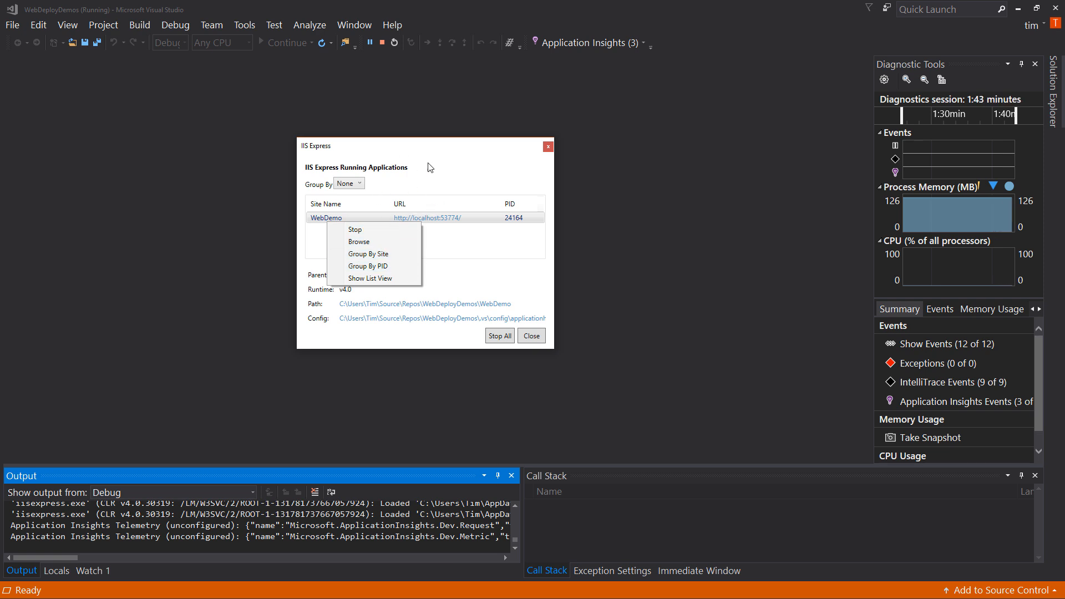
{"action": "left_click", "coordinate": [475, 218]}
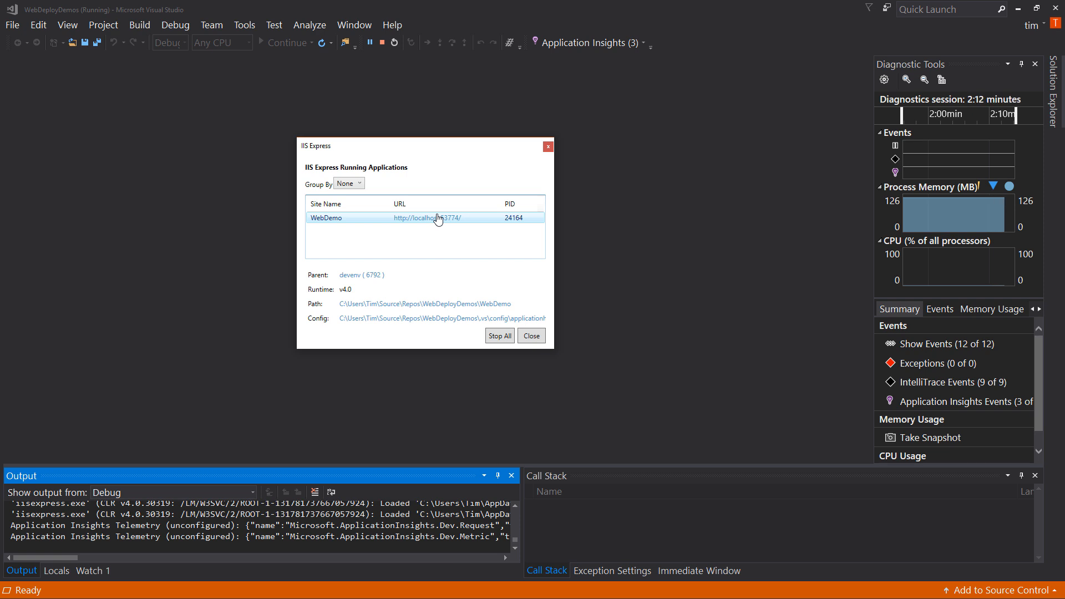
Stop all IIS Express applications and end the debugging session.
{"action": "left_click", "coordinate": [500, 336]}
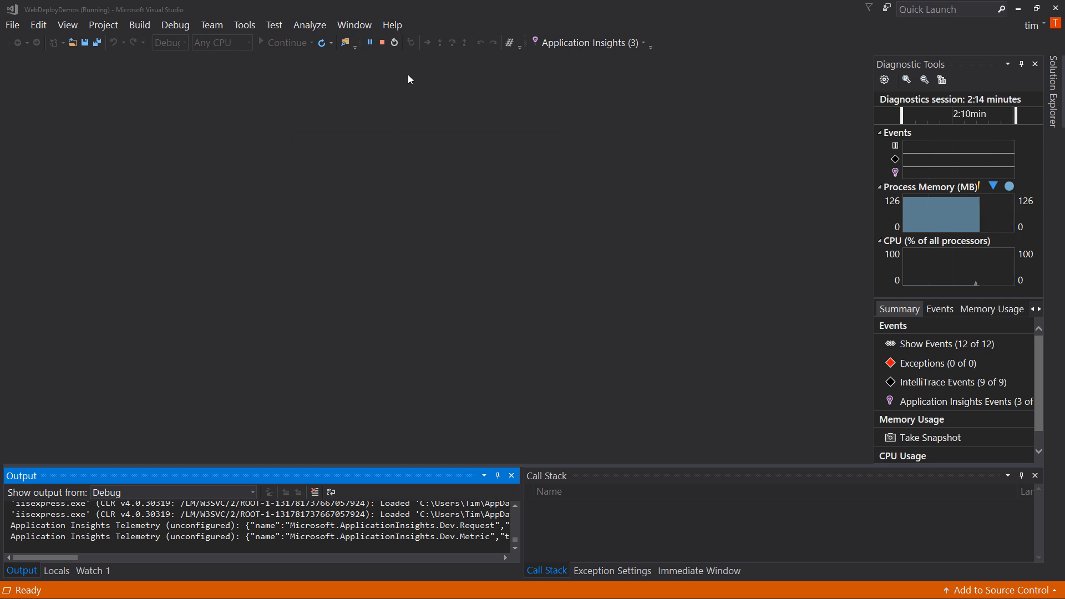
{"action": "left_click", "coordinate": [382, 42]}
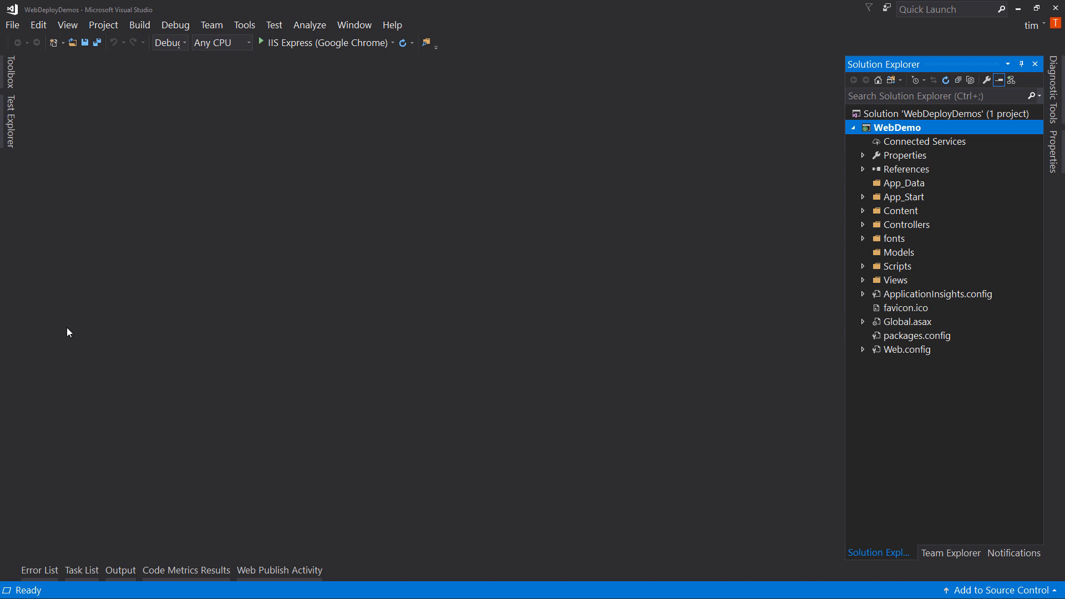
Start publishing the WebDemo project and compare the App Service, Azure Virtual Machines, IIS/FTP and Folder publish targets.
{"action": "right_click", "coordinate": [906, 129]}
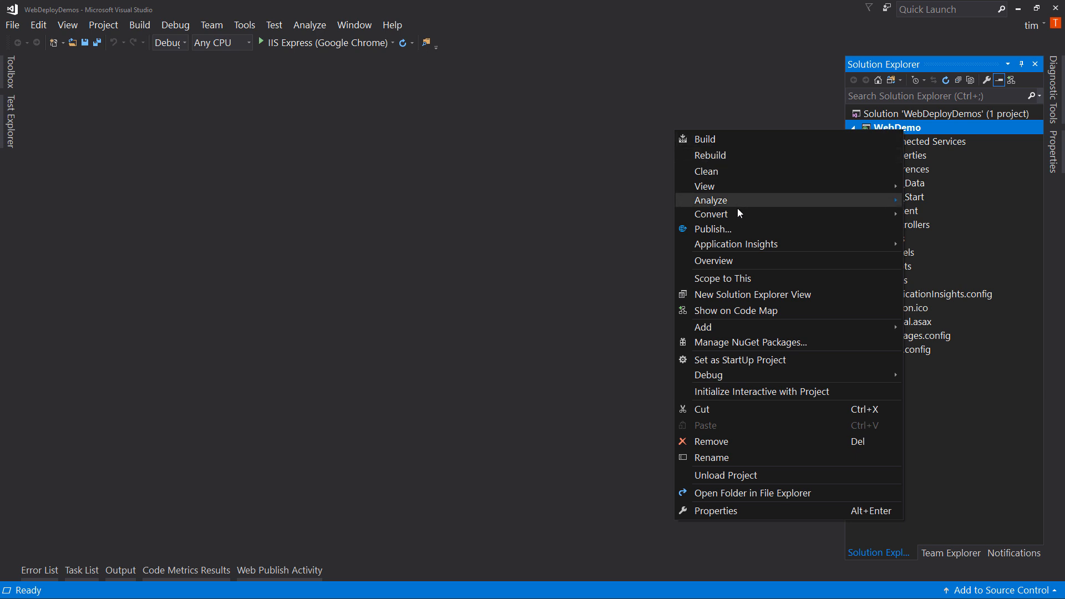
{"action": "left_click", "coordinate": [742, 229]}
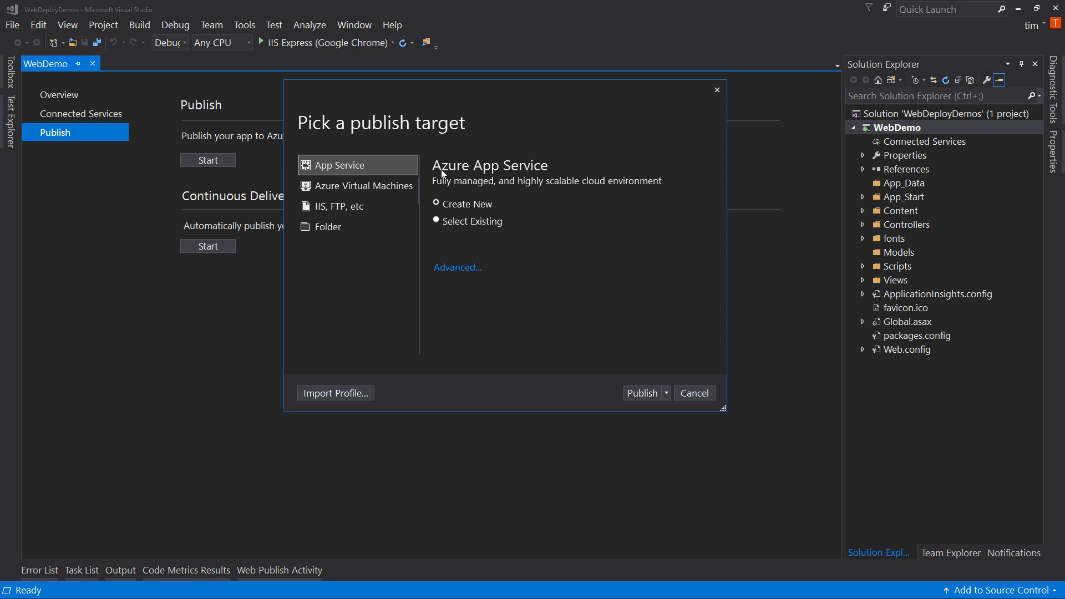
{"action": "left_click", "coordinate": [385, 188]}
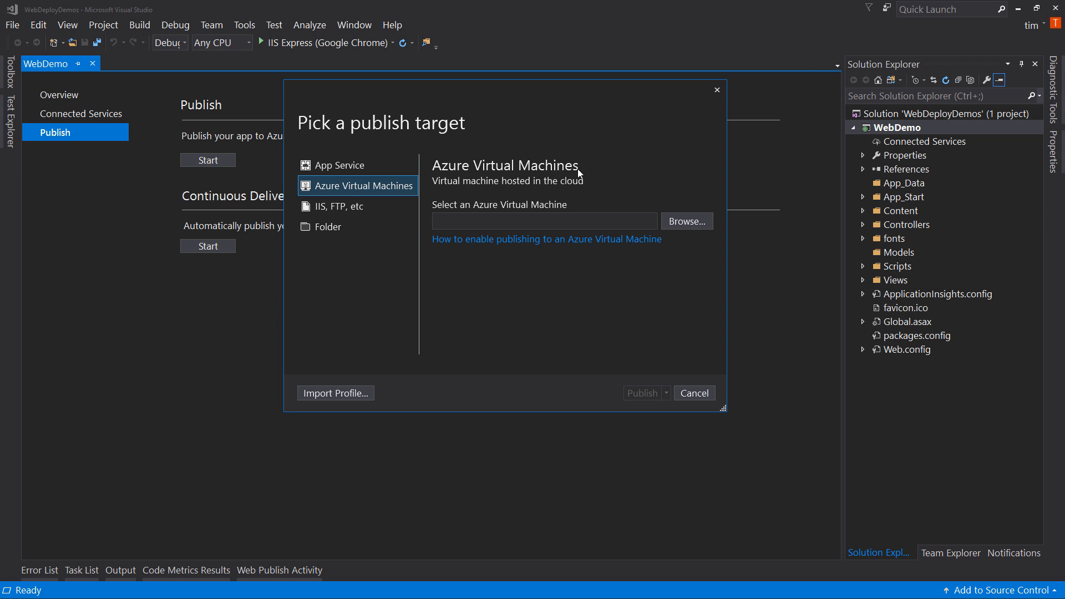
{"action": "left_click", "coordinate": [342, 166]}
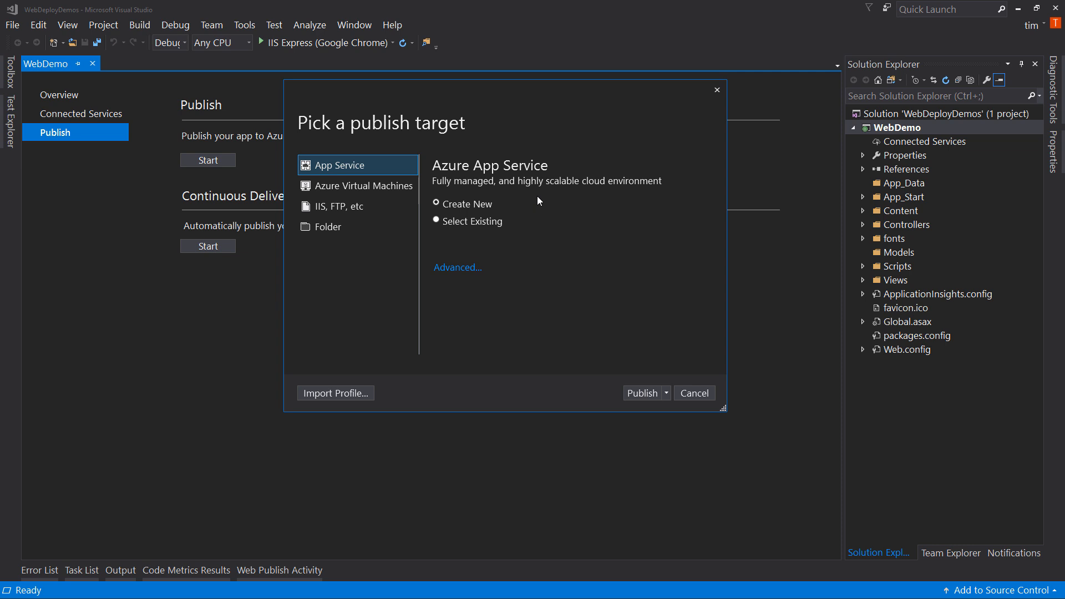
{"action": "left_click", "coordinate": [368, 185]}
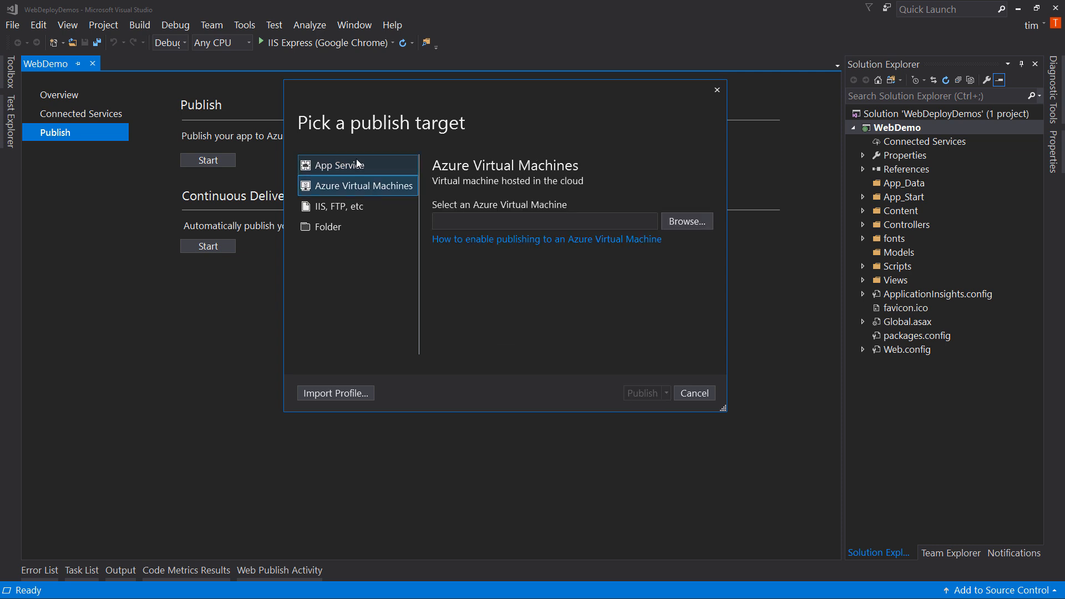
{"action": "left_click", "coordinate": [359, 207]}
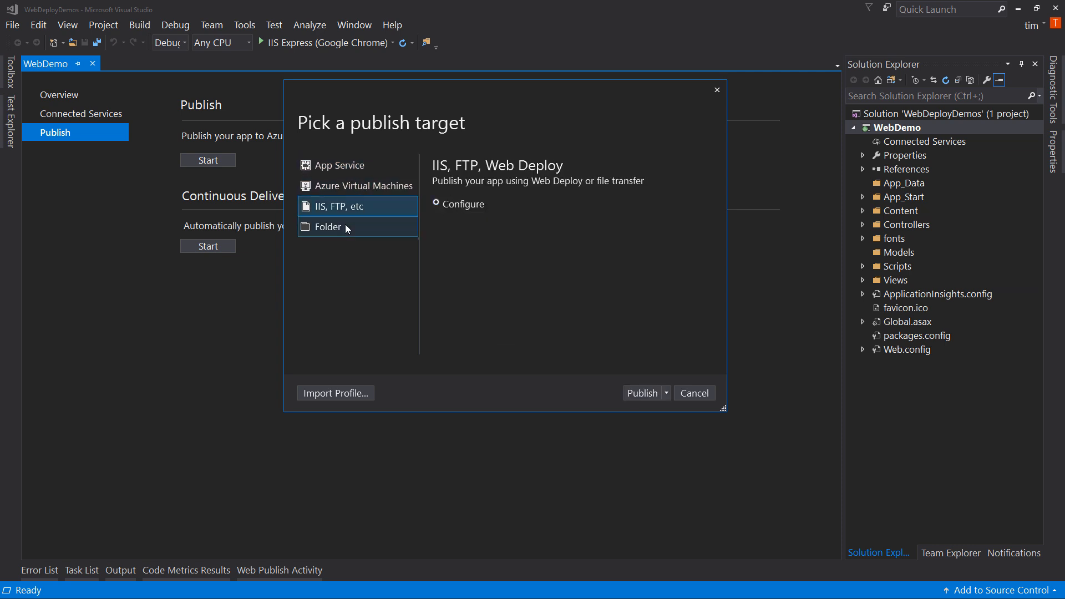
{"action": "left_click", "coordinate": [397, 235]}
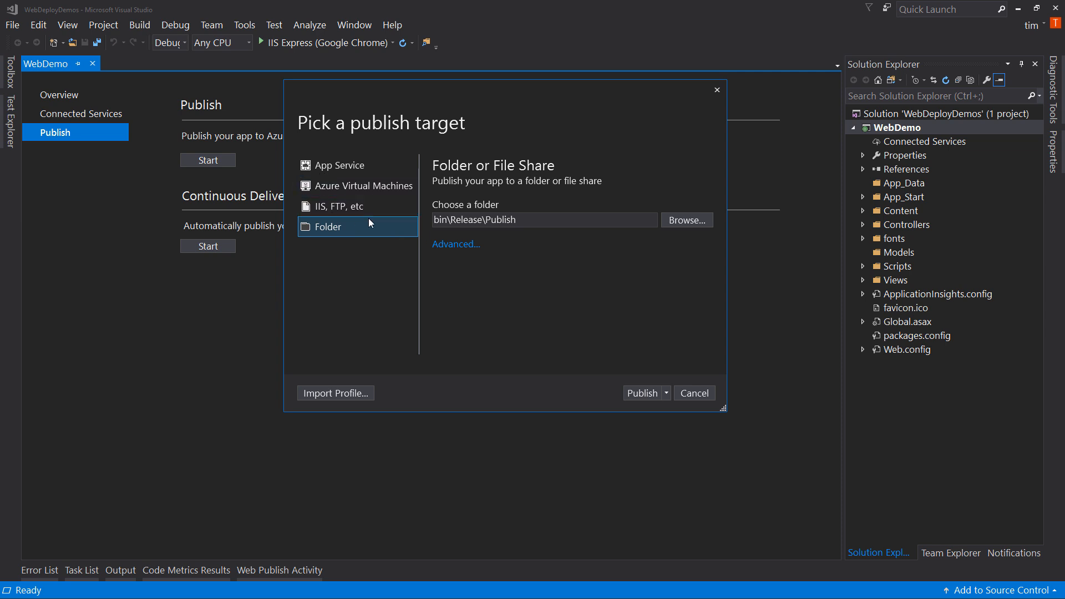
{"action": "left_click", "coordinate": [339, 165]}
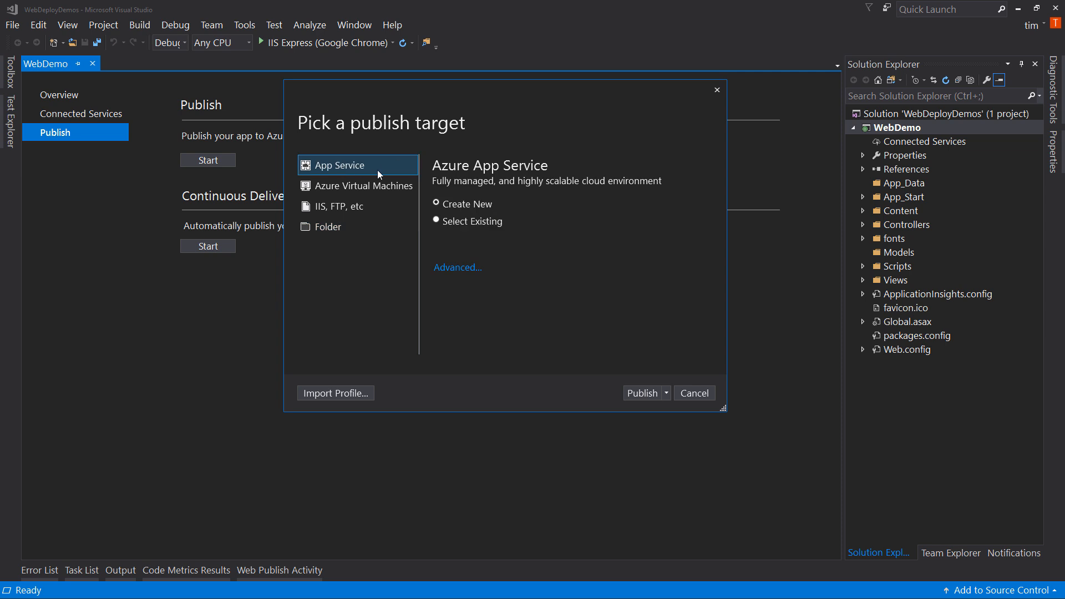
{"action": "left_click", "coordinate": [325, 233]}
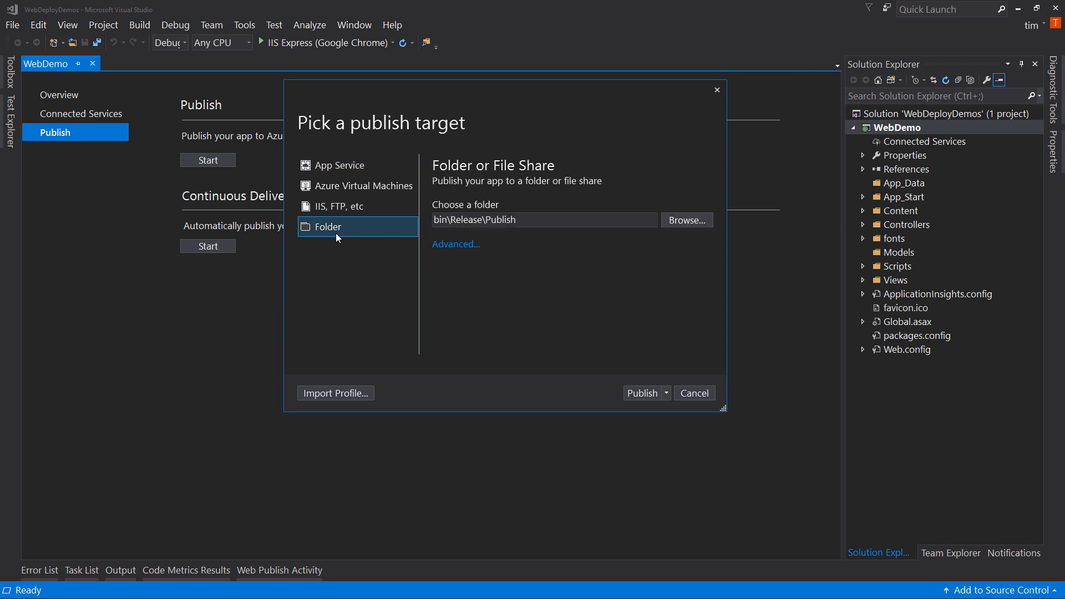
{"action": "left_click", "coordinate": [331, 207]}
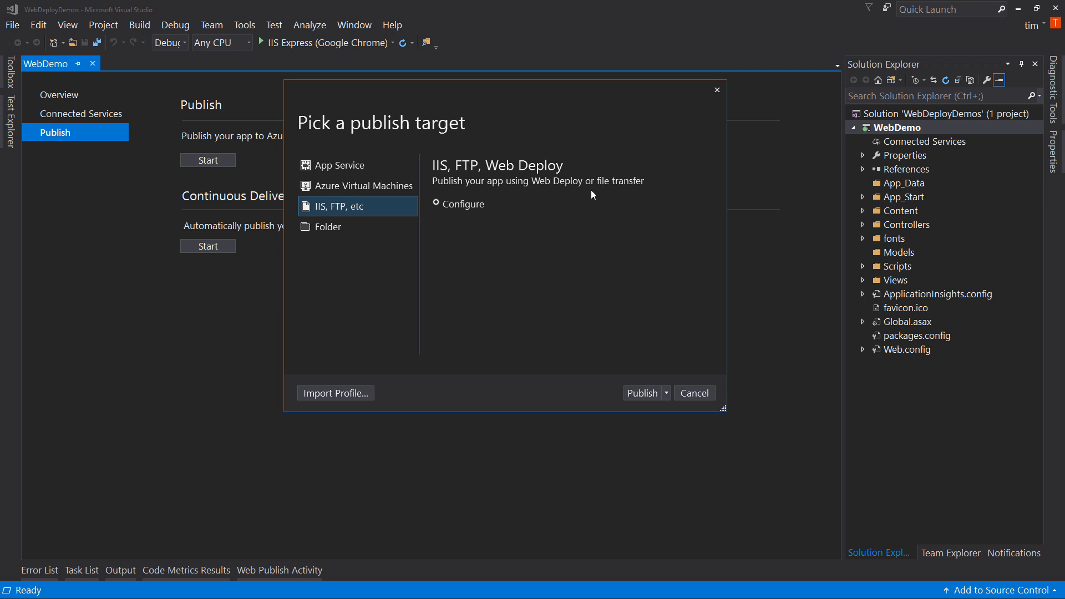
Publish WebDemo with the Folder target to bin\Release\Publish.
{"action": "left_click", "coordinate": [344, 226]}
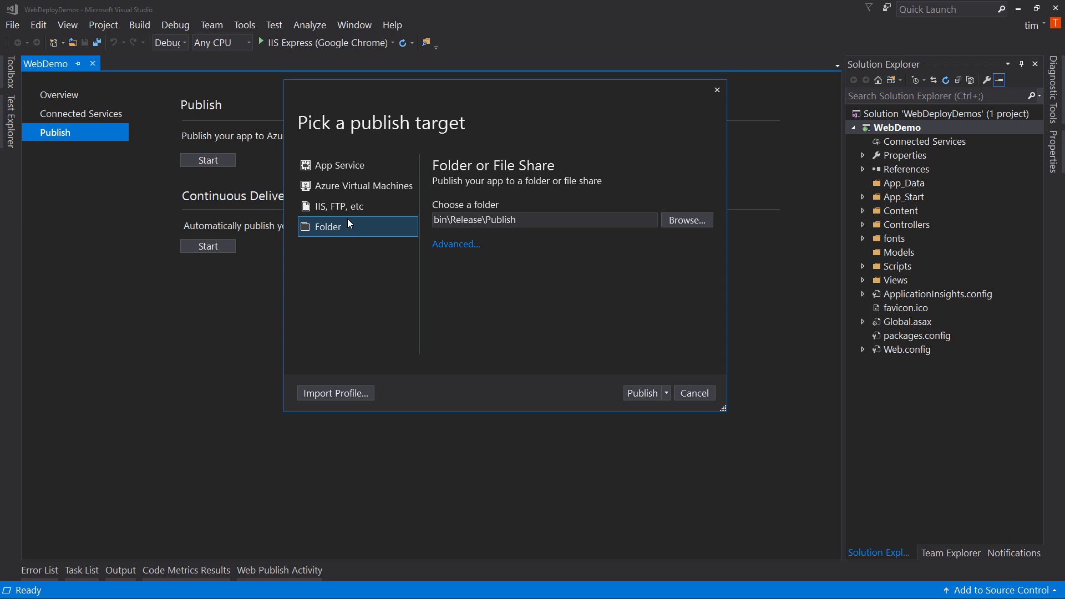
{"action": "left_click", "coordinate": [455, 220]}
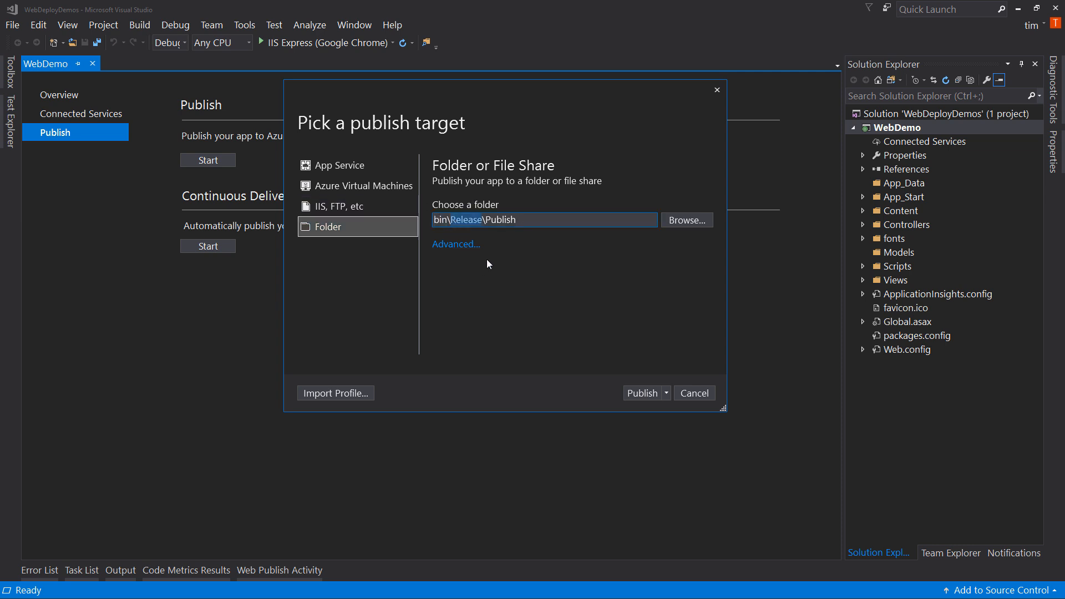
{"action": "key", "text": "ctrl+Right"}
{"action": "key", "text": "ctrl+shift+Right"}
{"action": "left_click", "coordinate": [640, 392]}
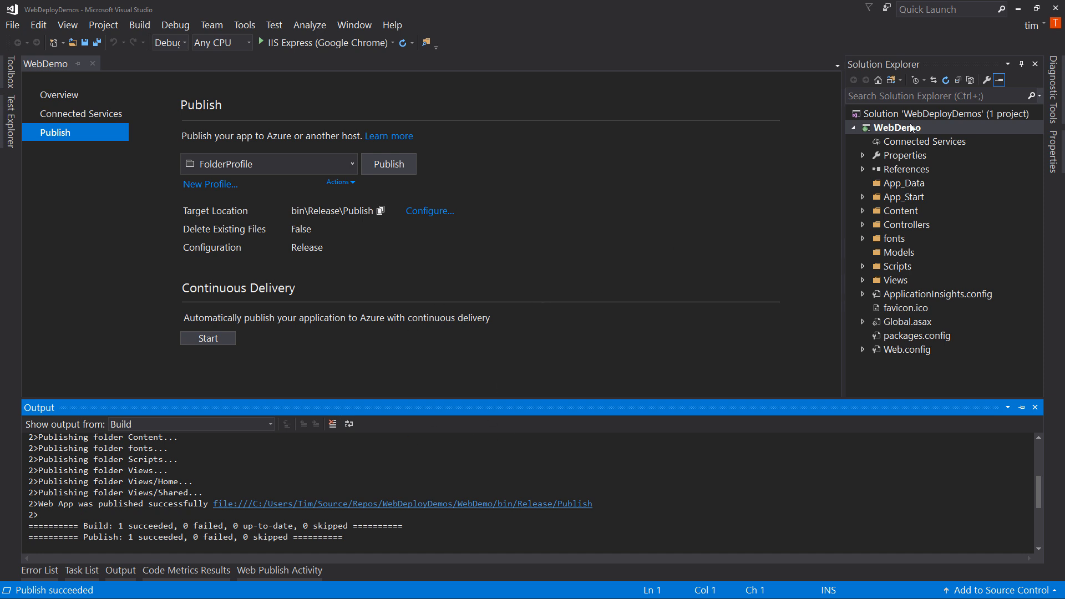
Open the WebDemo project folder in File Explorer, go to bin\Release\Publish and select all the published files.
{"action": "left_click", "coordinate": [890, 129]}
{"action": "right_click", "coordinate": [891, 129]}
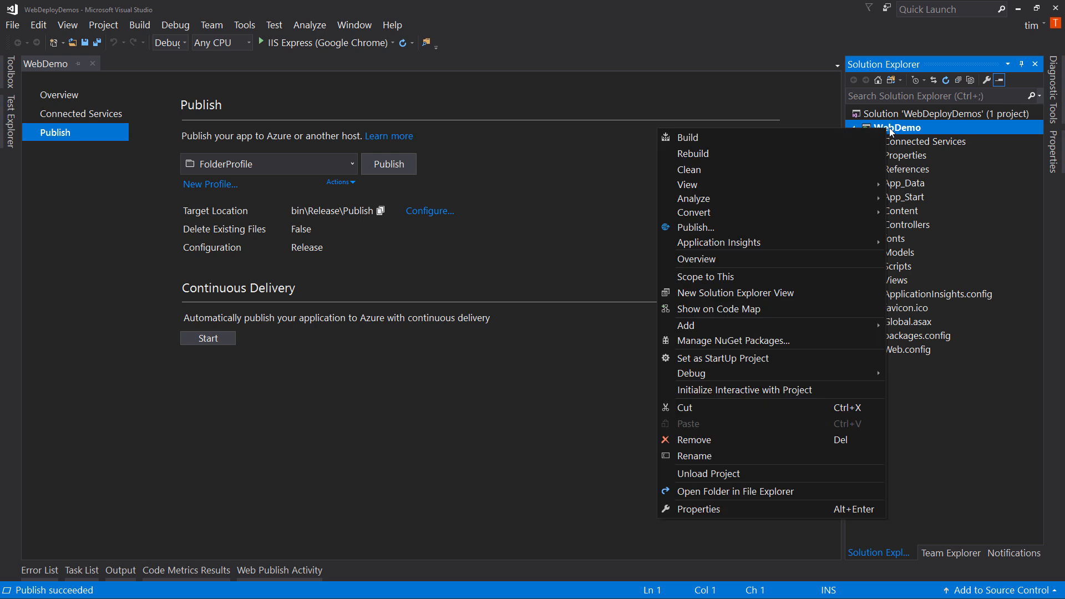
{"action": "left_click", "coordinate": [732, 491]}
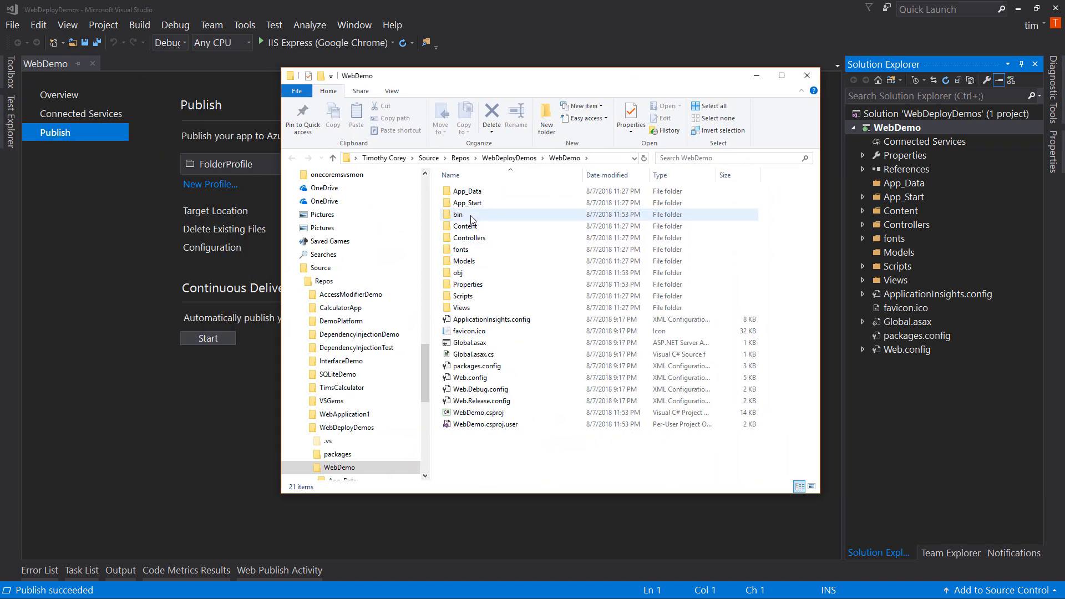
{"action": "left_click", "coordinate": [471, 217]}
{"action": "double_click", "coordinate": [471, 218]}
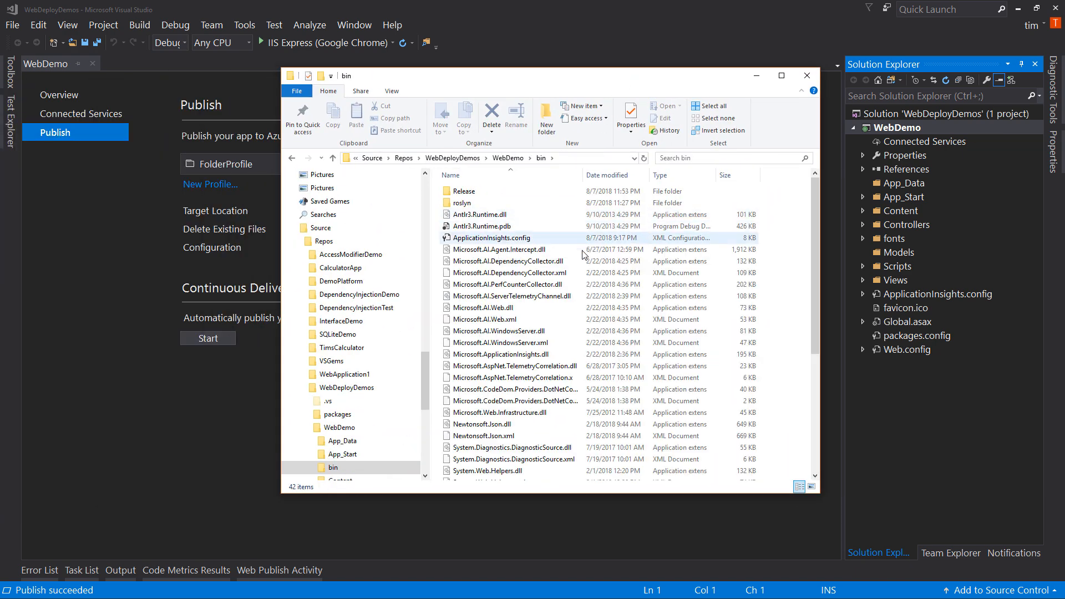
{"action": "double_click", "coordinate": [481, 192]}
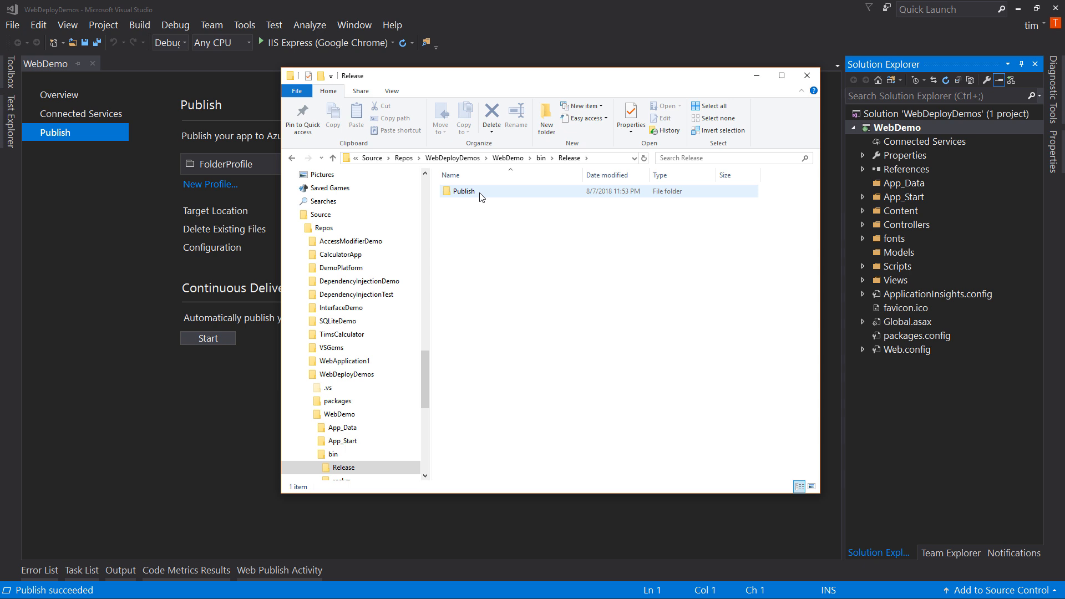
{"action": "double_click", "coordinate": [468, 192]}
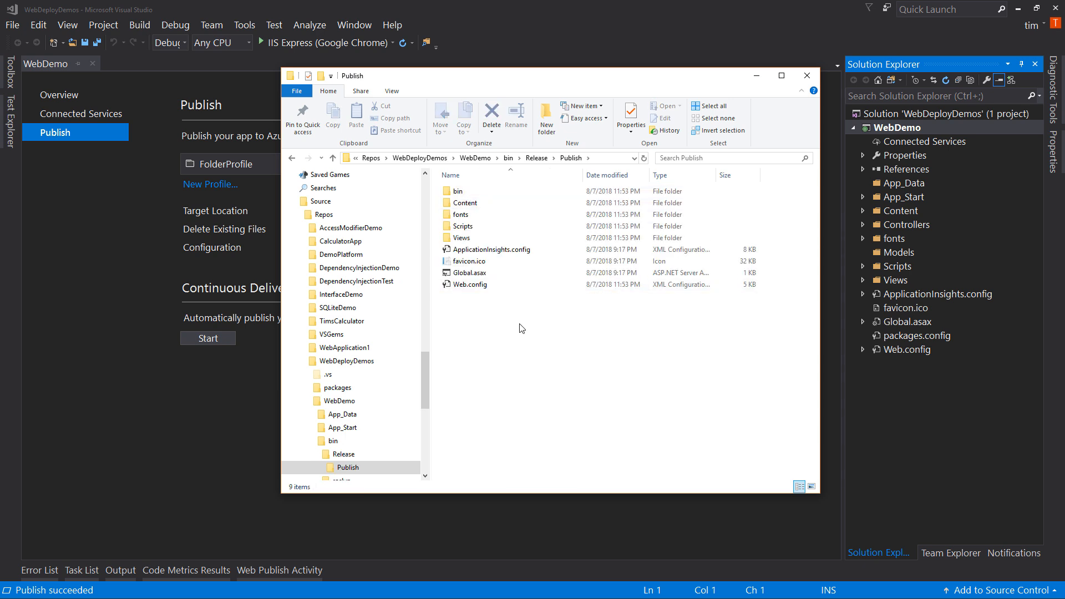
{"action": "left_click_drag", "start_coordinate": [520, 324], "coordinate": [454, 176]}
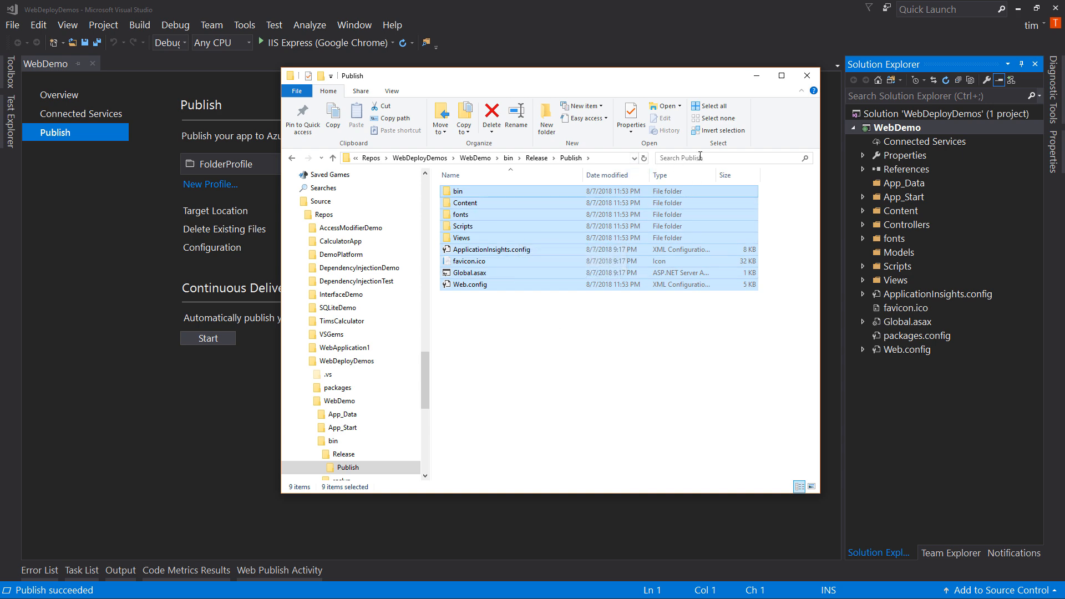
{"action": "left_click_drag", "start_coordinate": [651, 71], "coordinate": [636, 44]}
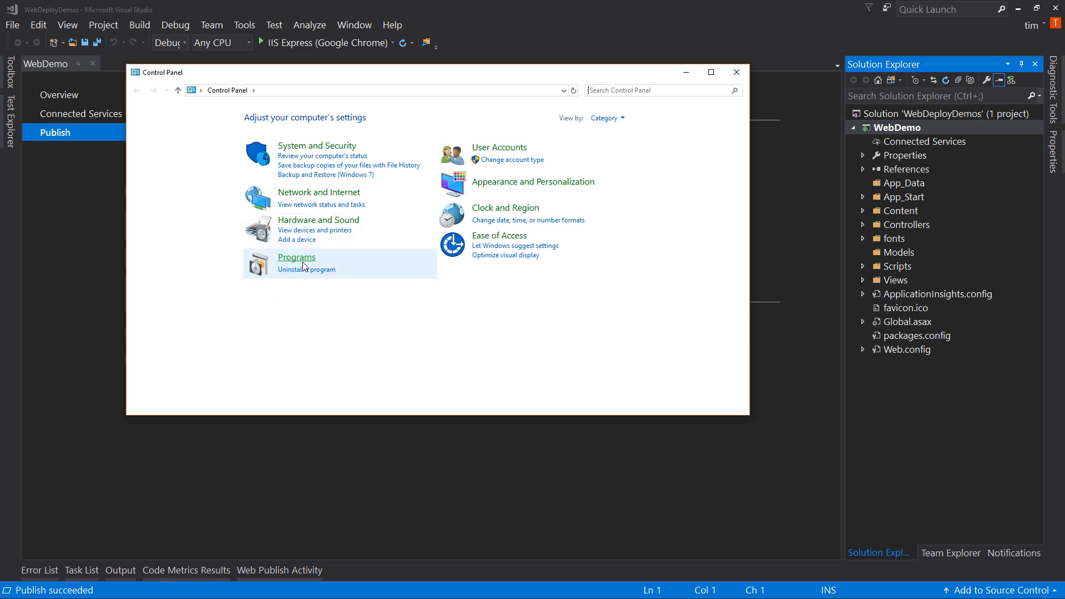
Open the Windows features list and examine Application Development Features under Internet Information Services > World Wide Web Services.
{"action": "left_click", "coordinate": [302, 272]}
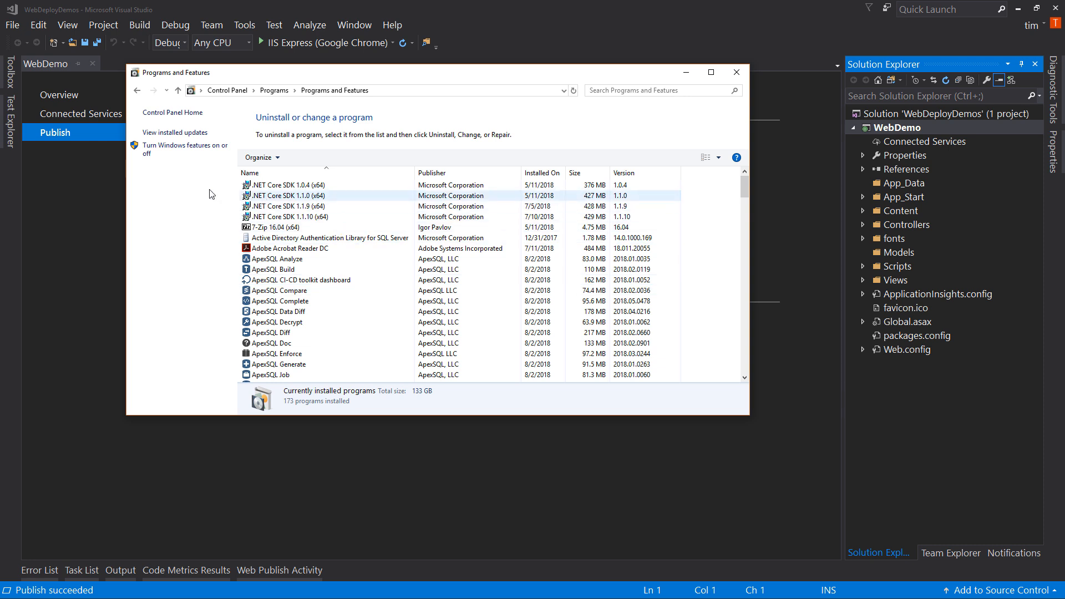
{"action": "left_click", "coordinate": [161, 151]}
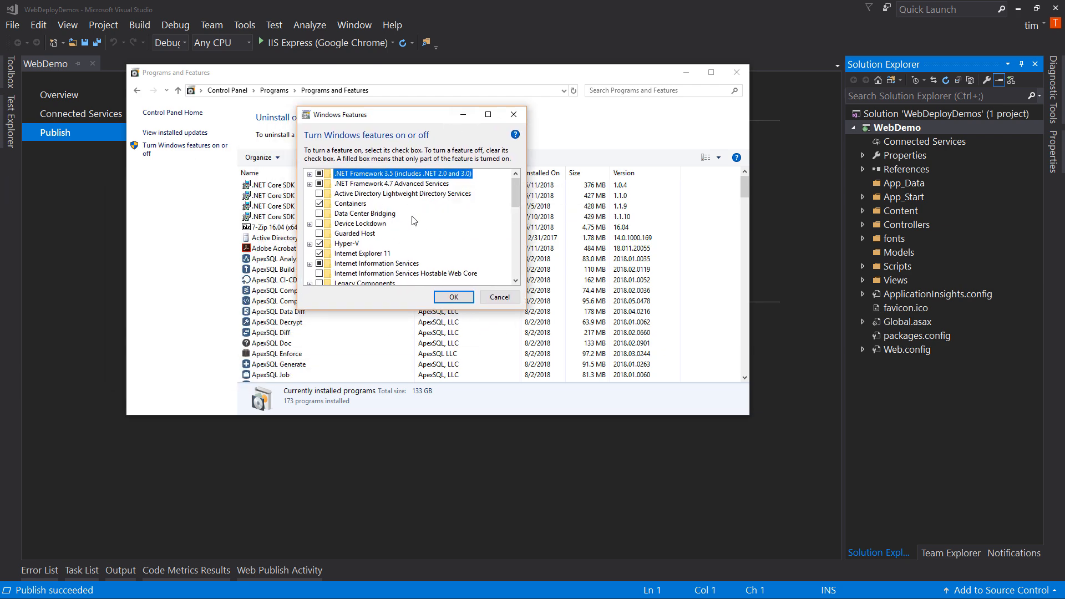
{"action": "left_click", "coordinate": [371, 265]}
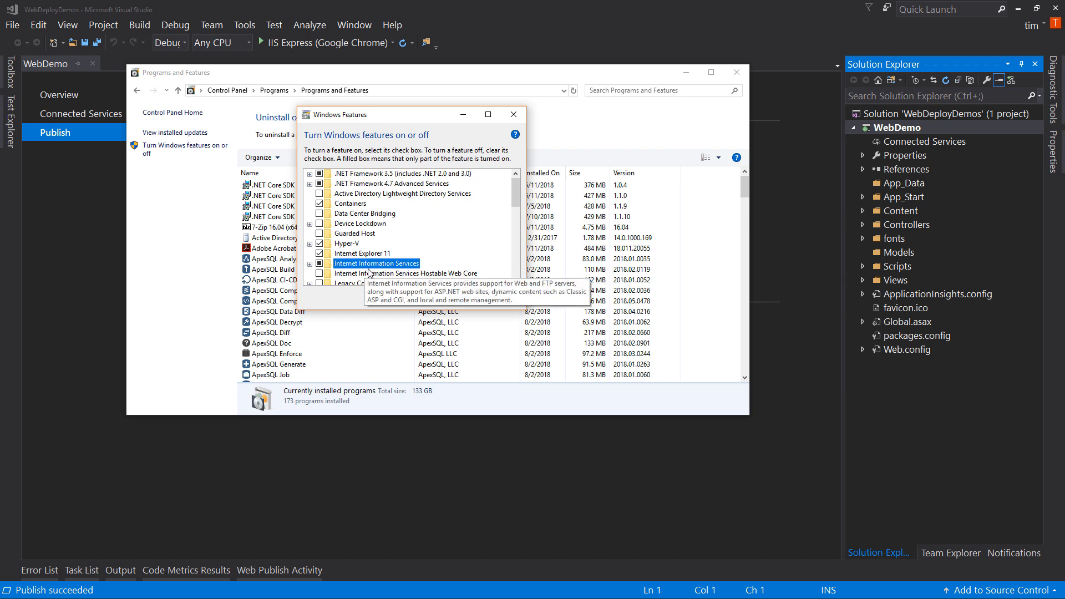
{"action": "left_click", "coordinate": [309, 263]}
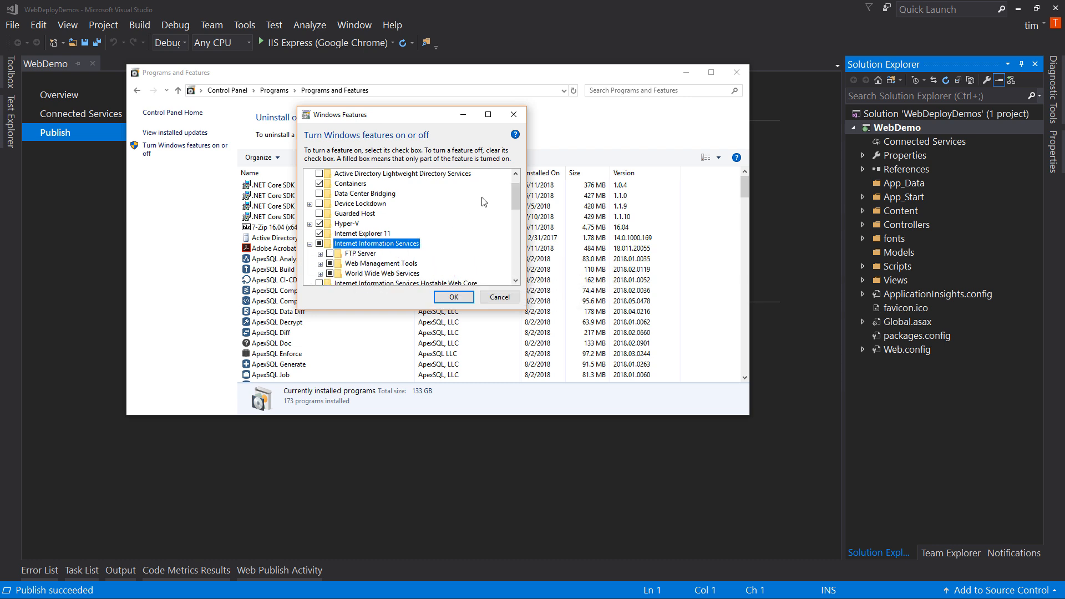
{"action": "scroll", "coordinate": [480, 205], "scroll_direction": "down", "scroll_amount": 2}
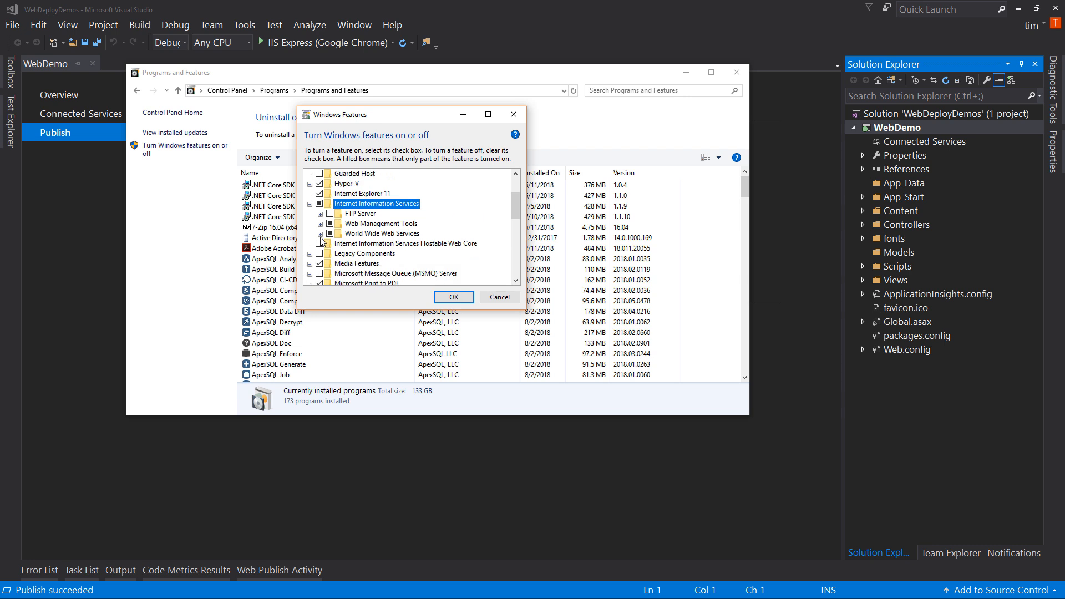
{"action": "left_click", "coordinate": [323, 235]}
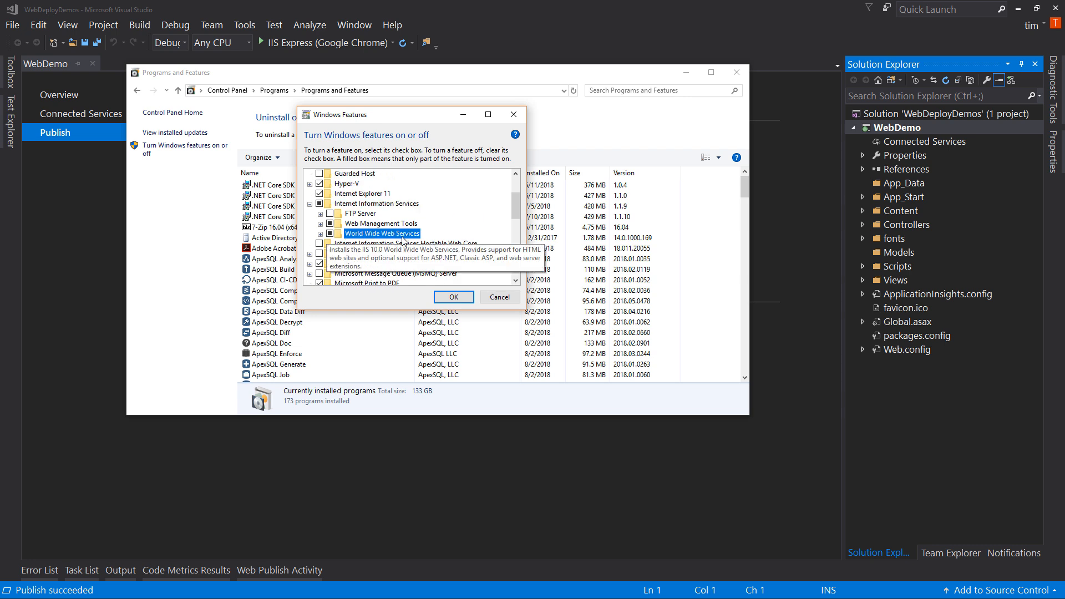
{"action": "left_click", "coordinate": [321, 234]}
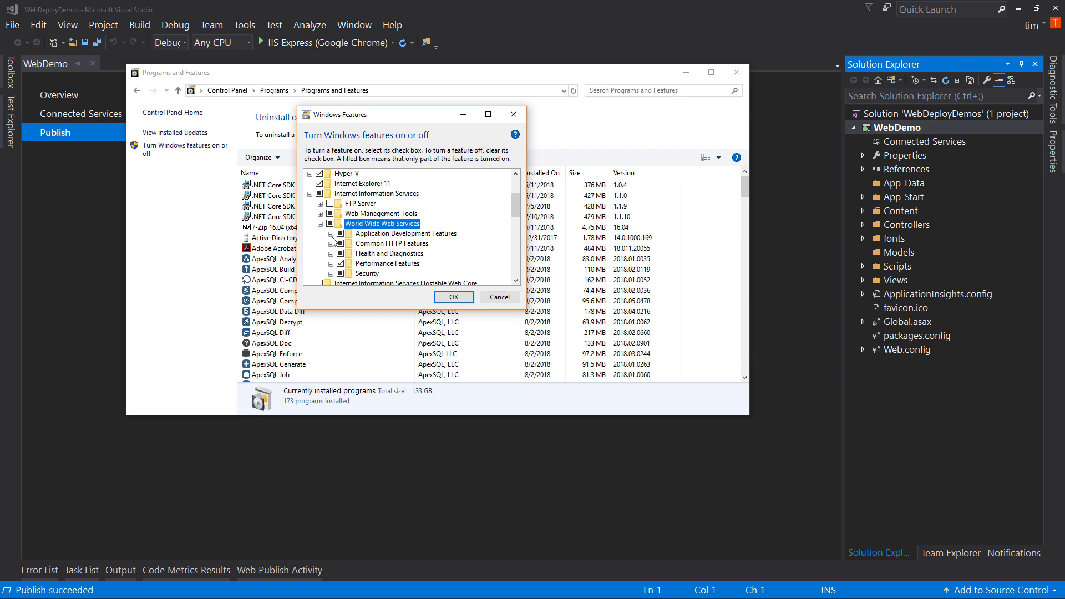
{"action": "left_click", "coordinate": [389, 235]}
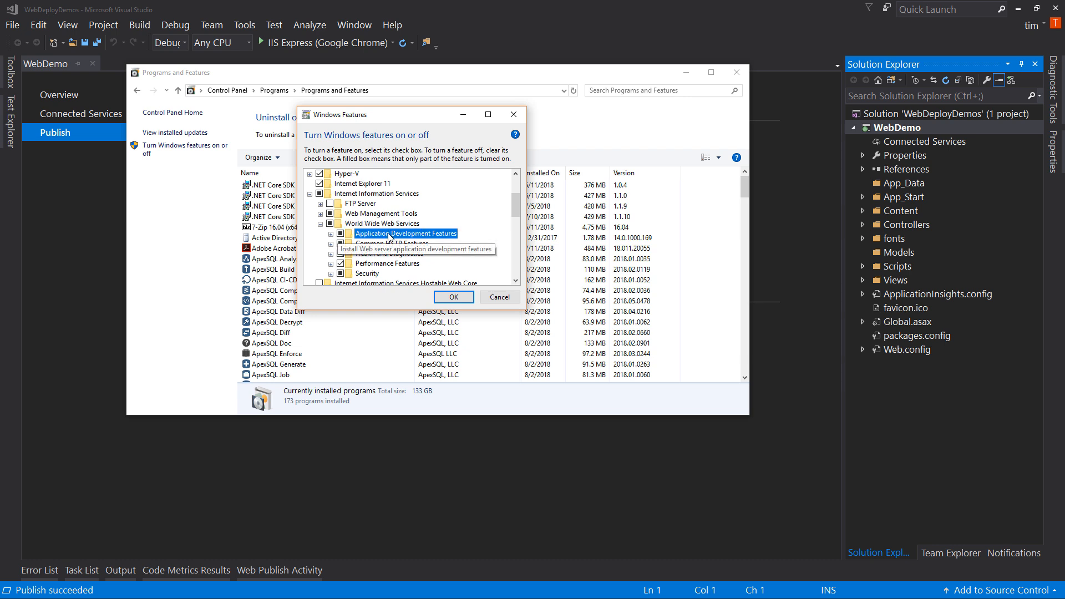
{"action": "left_click", "coordinate": [331, 235]}
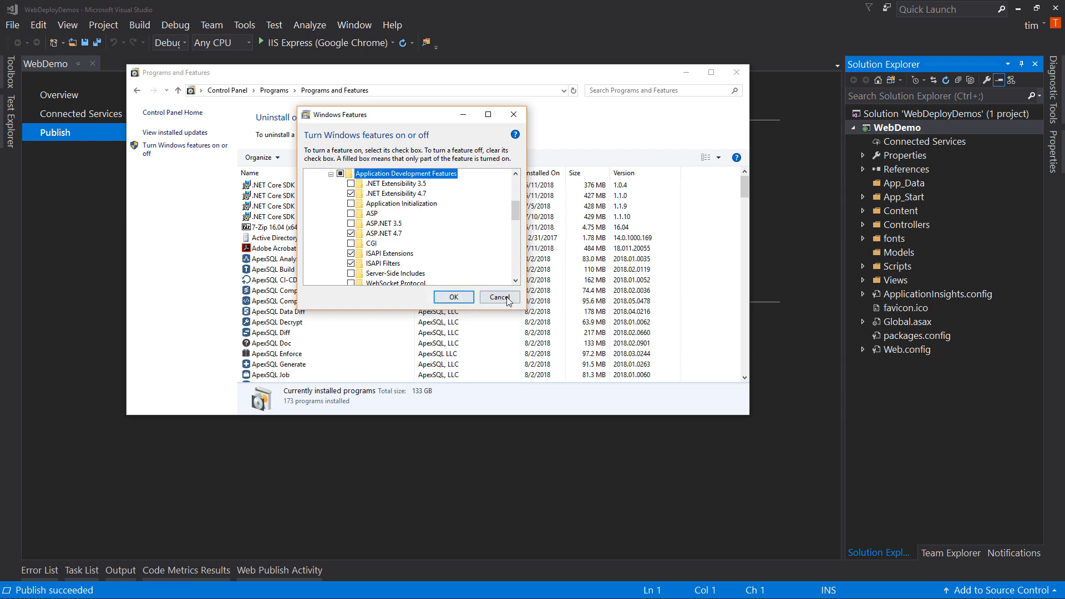
Review the Common HTTP Features, Health and Diagnostics, Performance Features and Security options of World Wide Web Services, then close Windows Features.
{"action": "left_click", "coordinate": [330, 174]}
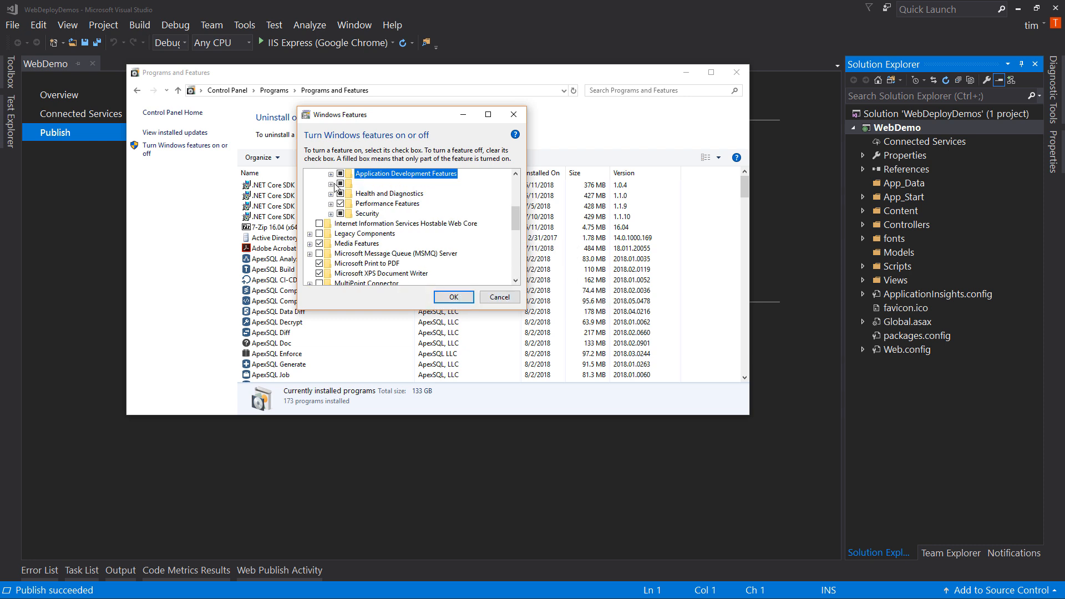
{"action": "left_click", "coordinate": [331, 184]}
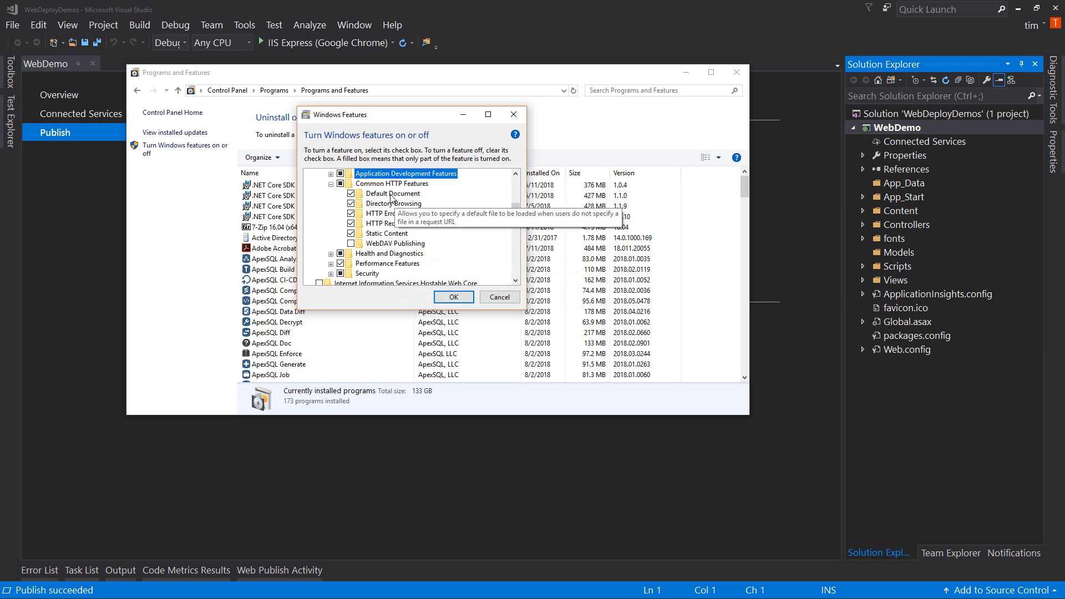
{"action": "left_click", "coordinate": [332, 183]}
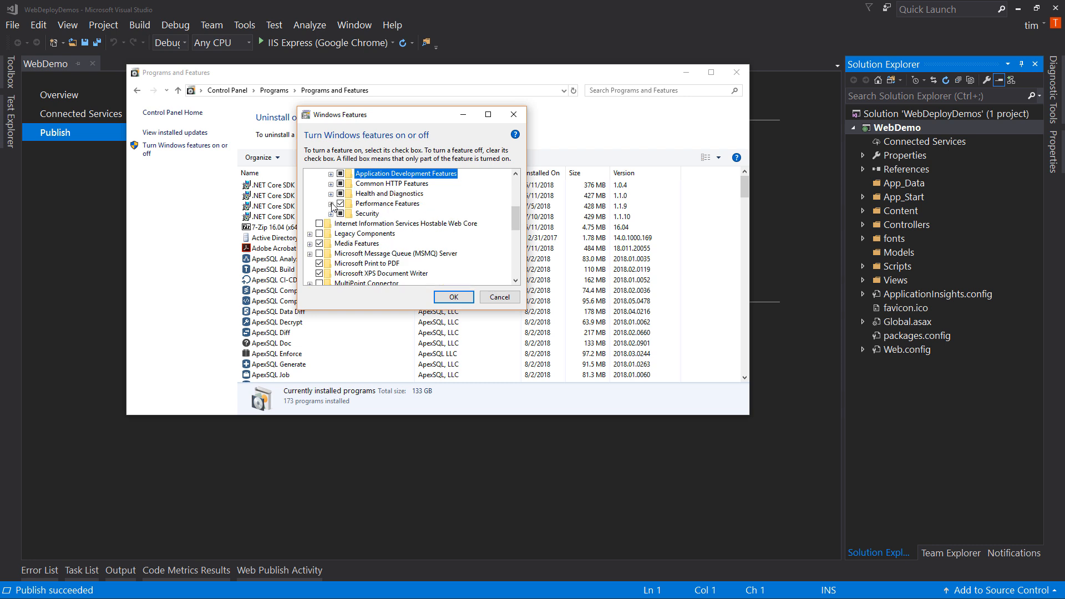
{"action": "left_click", "coordinate": [332, 194]}
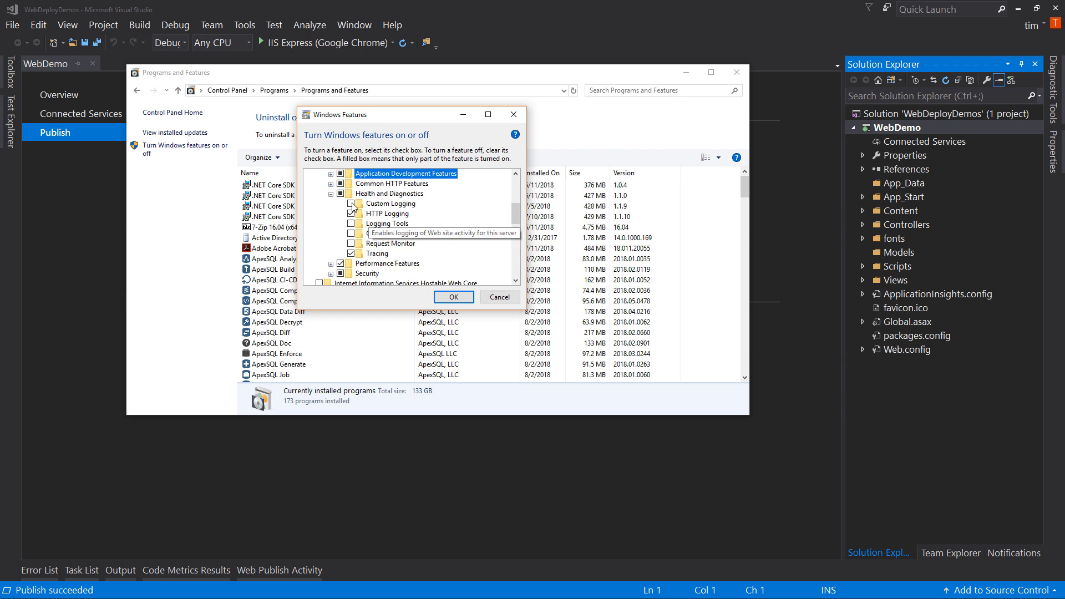
{"action": "left_click", "coordinate": [331, 194]}
{"action": "left_click", "coordinate": [331, 204]}
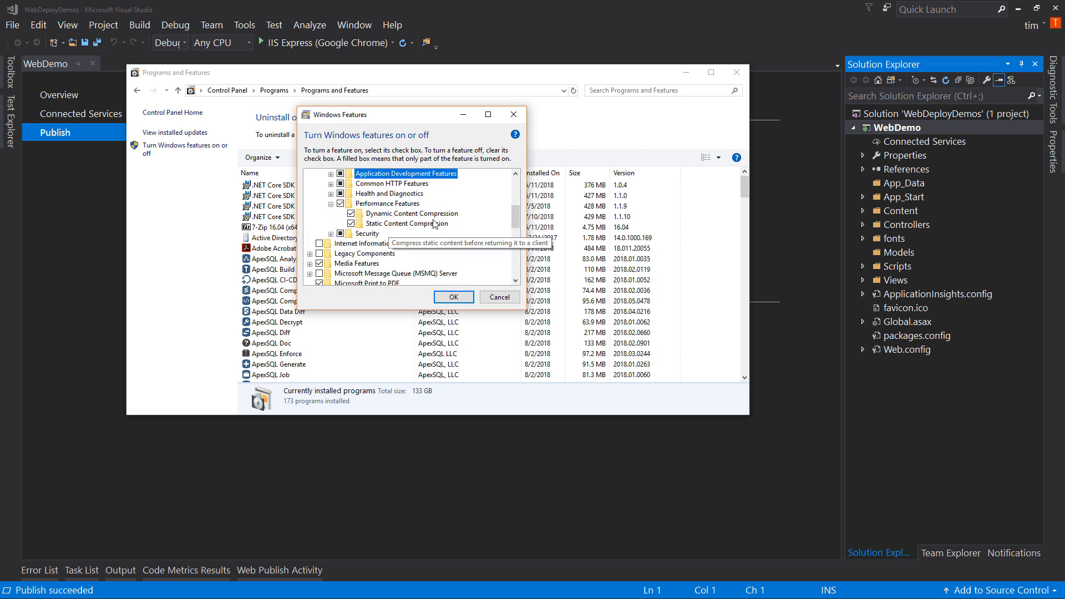
{"action": "left_click", "coordinate": [332, 204]}
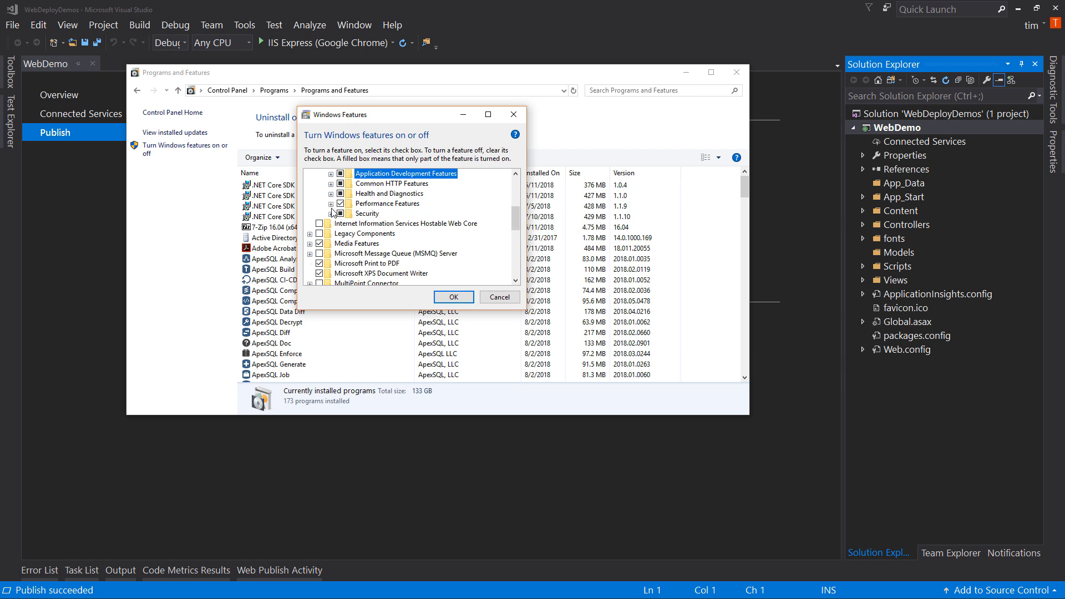
{"action": "left_click", "coordinate": [331, 214]}
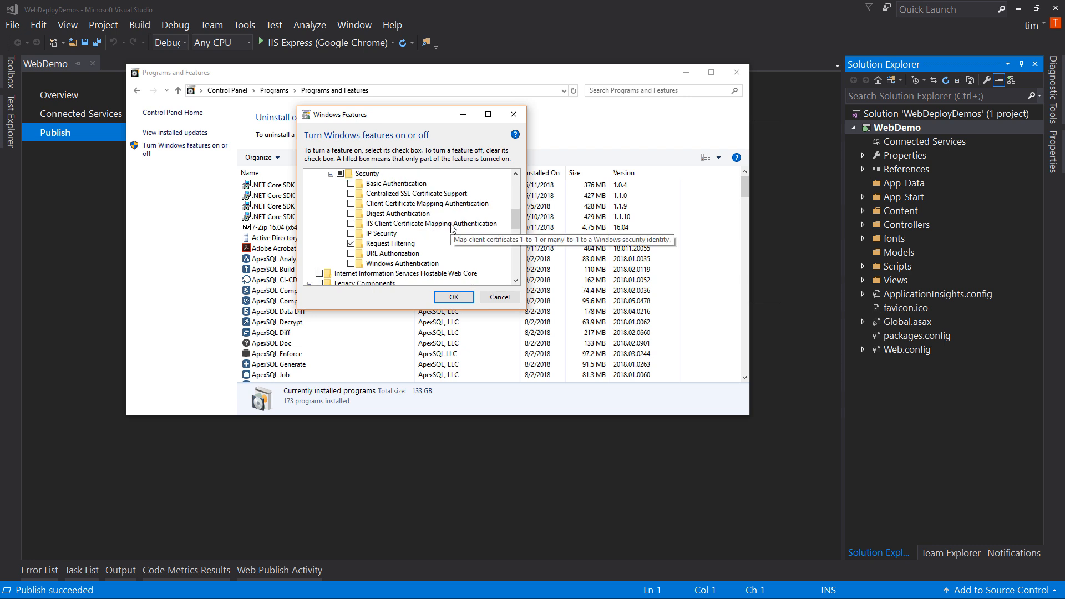
{"action": "scroll", "coordinate": [342, 205], "scroll_direction": "up", "scroll_amount": 1}
{"action": "left_click", "coordinate": [331, 194]}
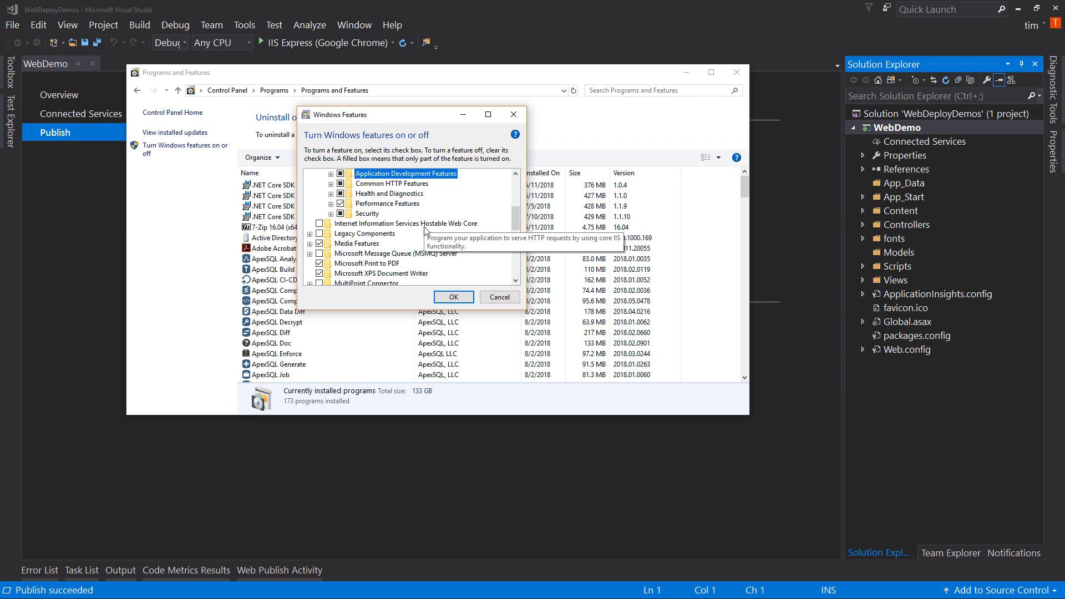
{"action": "scroll", "coordinate": [425, 230], "scroll_direction": "up", "scroll_amount": 2}
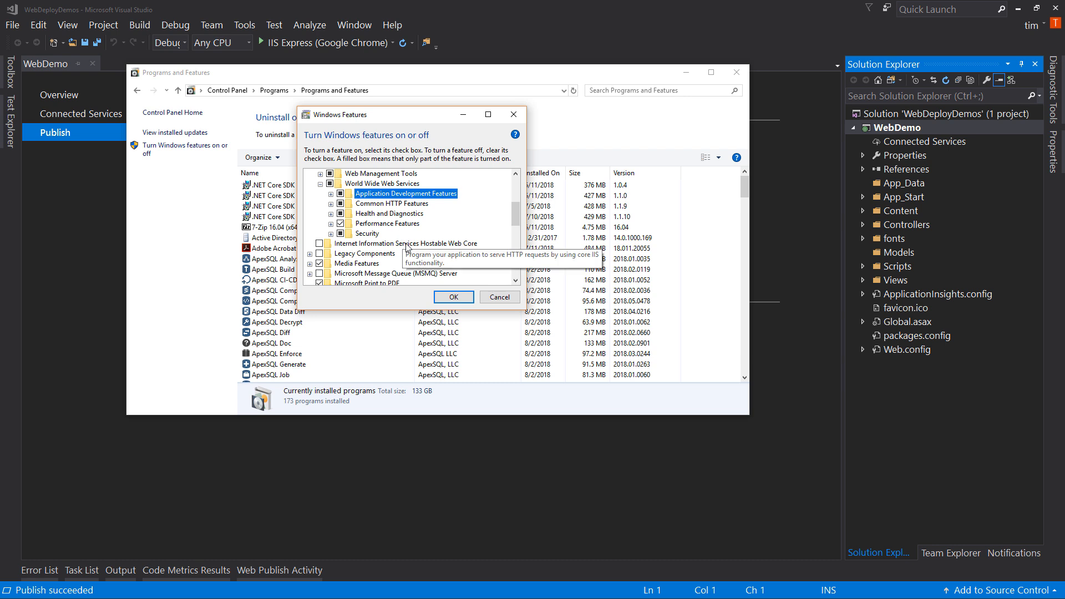
{"action": "scroll", "coordinate": [407, 248], "scroll_direction": "up", "scroll_amount": 2}
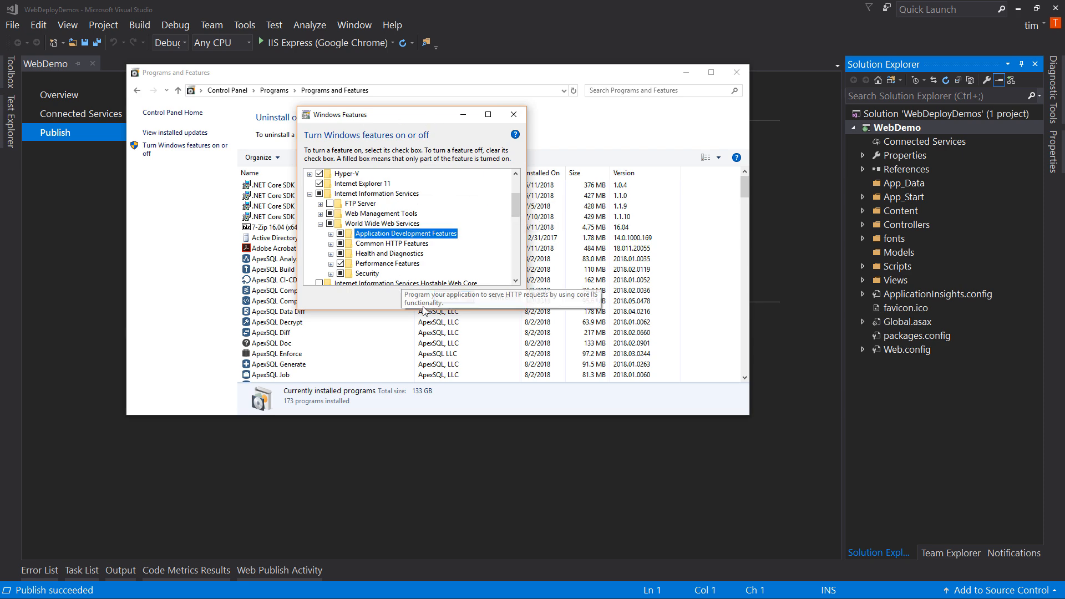
{"action": "left_click", "coordinate": [512, 116]}
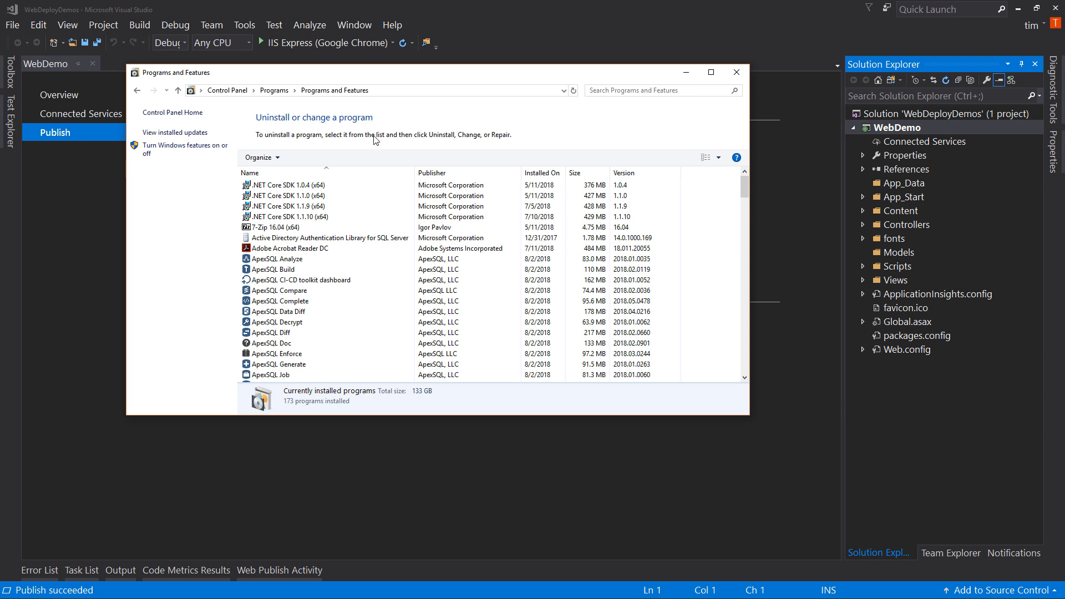
Switch to IIS Manager and start adding a website named WebDemo with the physical path C:\Temp\Demos\WebDeployDemo.
{"action": "key", "text": "alt+Tab"}
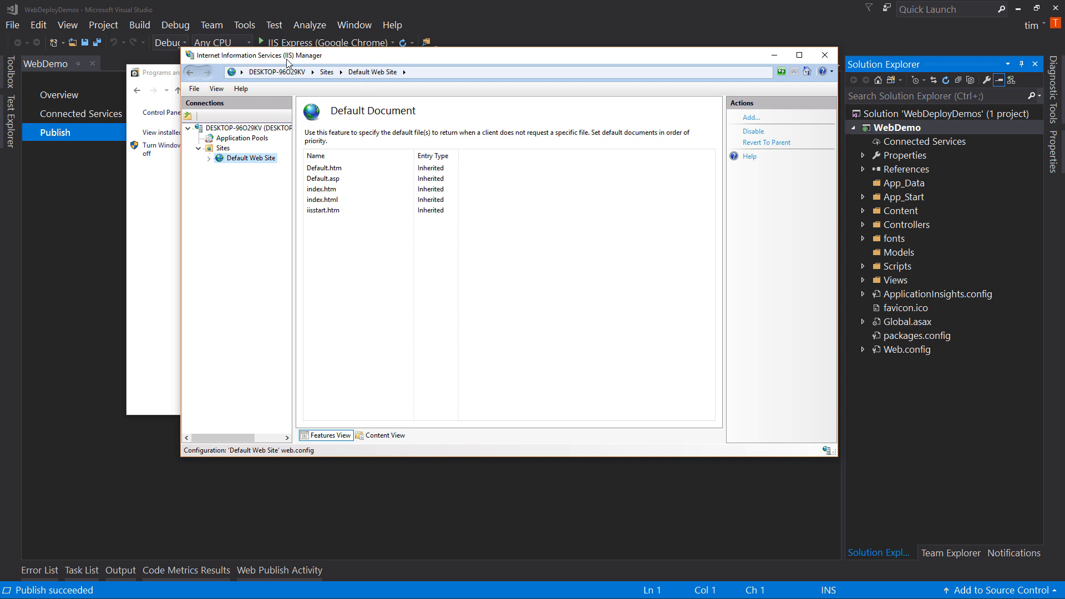
{"action": "right_click", "coordinate": [225, 148]}
{"action": "left_click", "coordinate": [264, 154]}
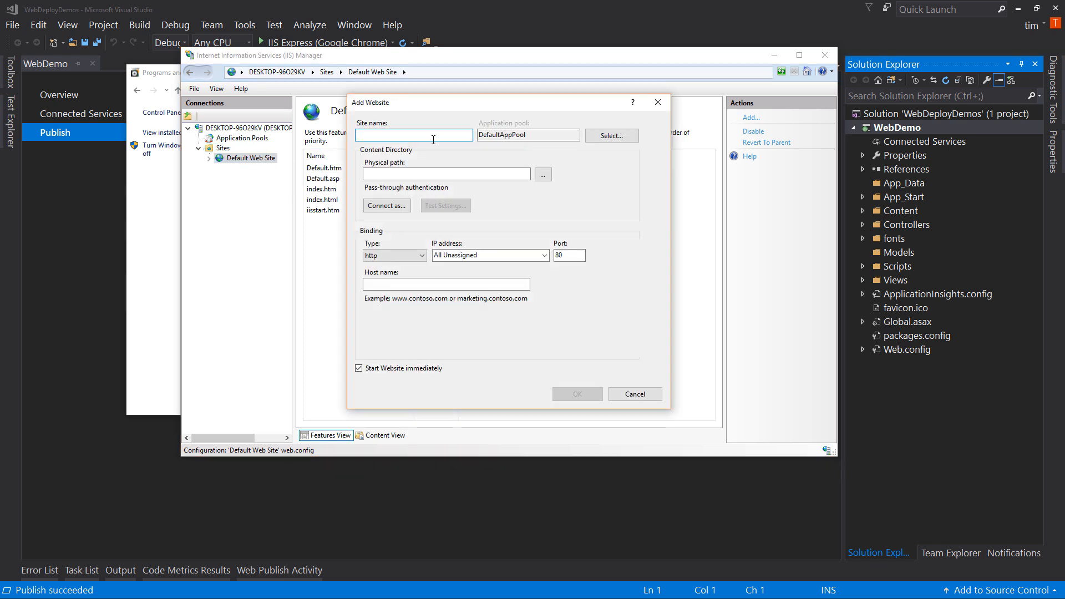
{"action": "type", "text": "WebDemo"}
{"action": "left_click", "coordinate": [543, 175]}
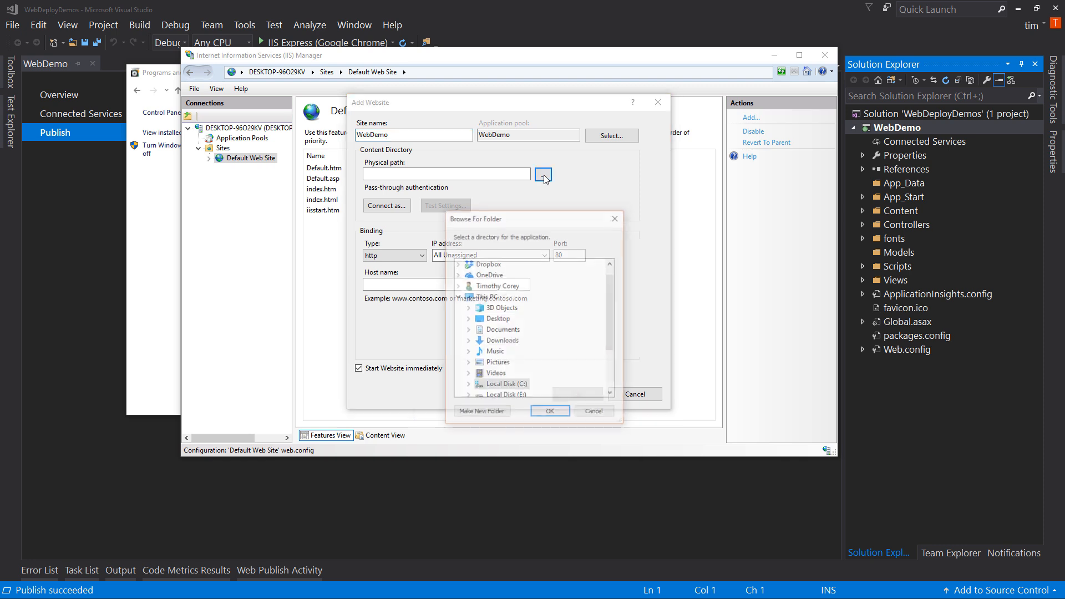
{"action": "left_click", "coordinate": [468, 385]}
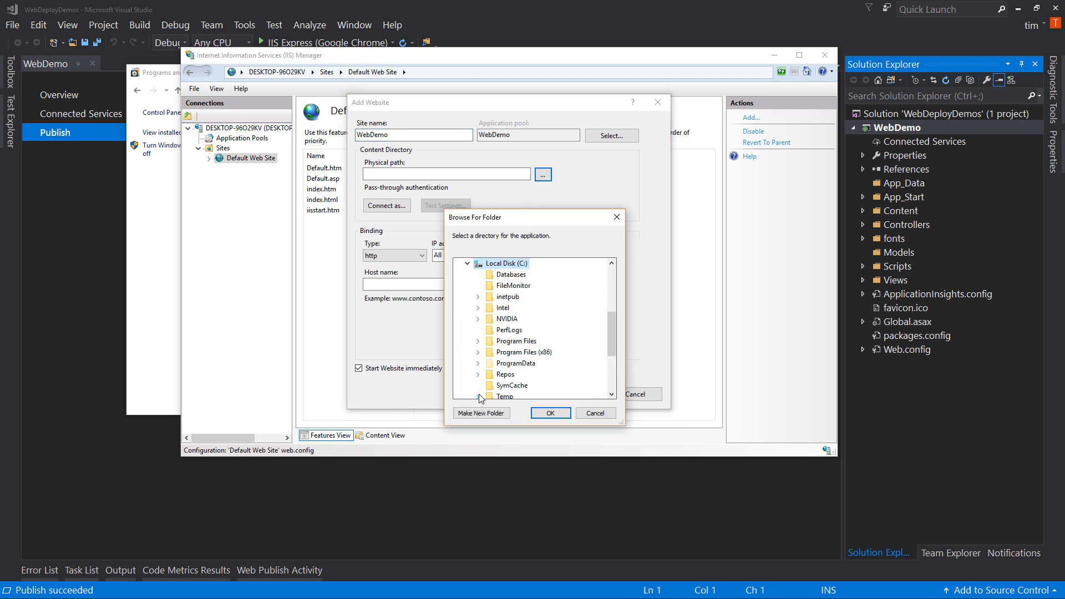
{"action": "left_click", "coordinate": [479, 397]}
{"action": "left_click", "coordinate": [489, 353]}
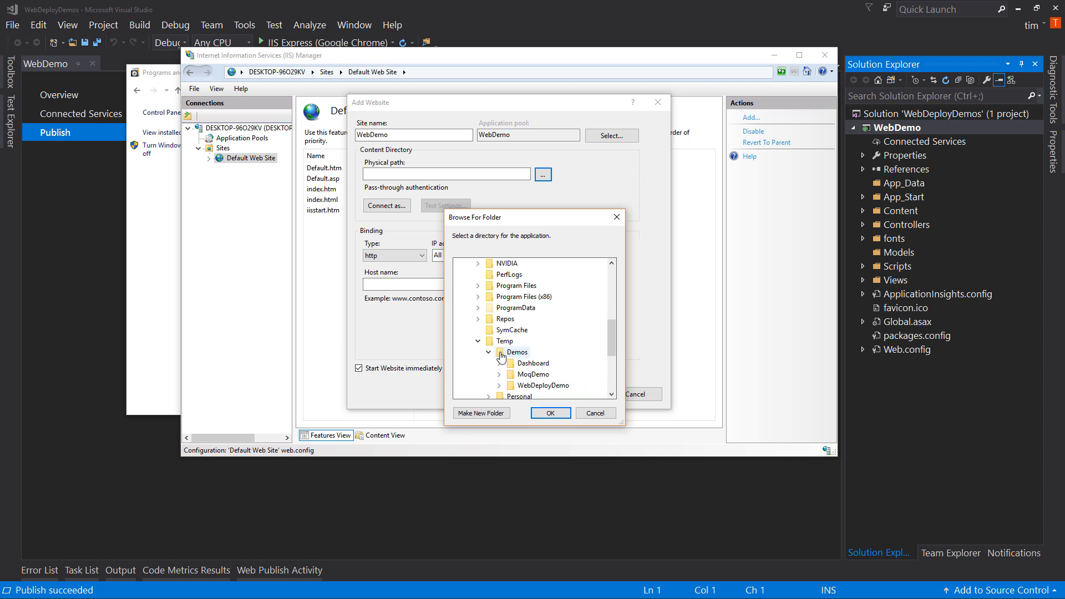
{"action": "left_click", "coordinate": [539, 387]}
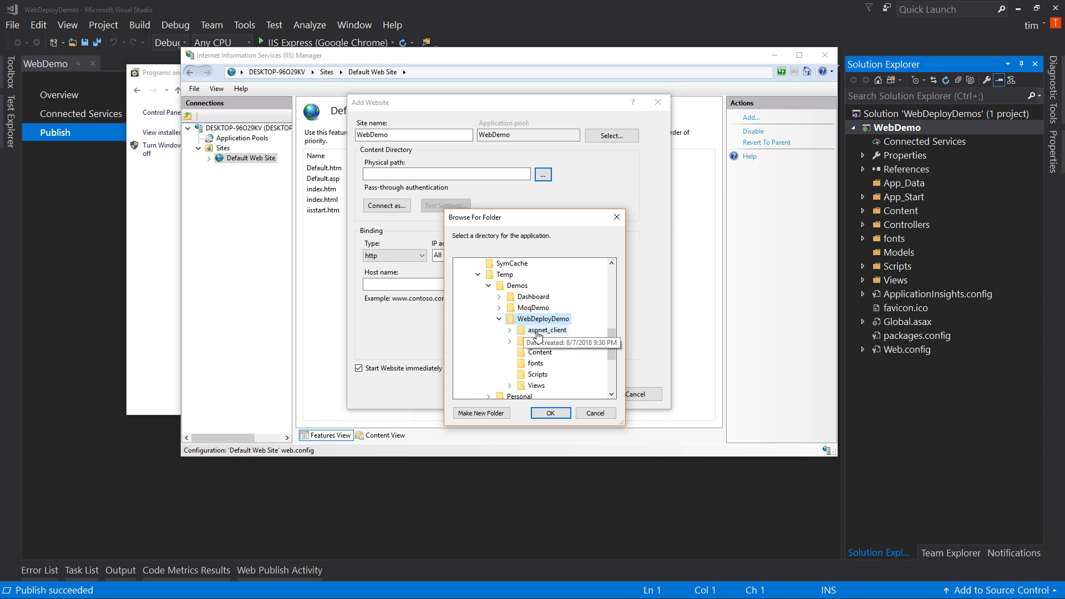
{"action": "left_click", "coordinate": [550, 412]}
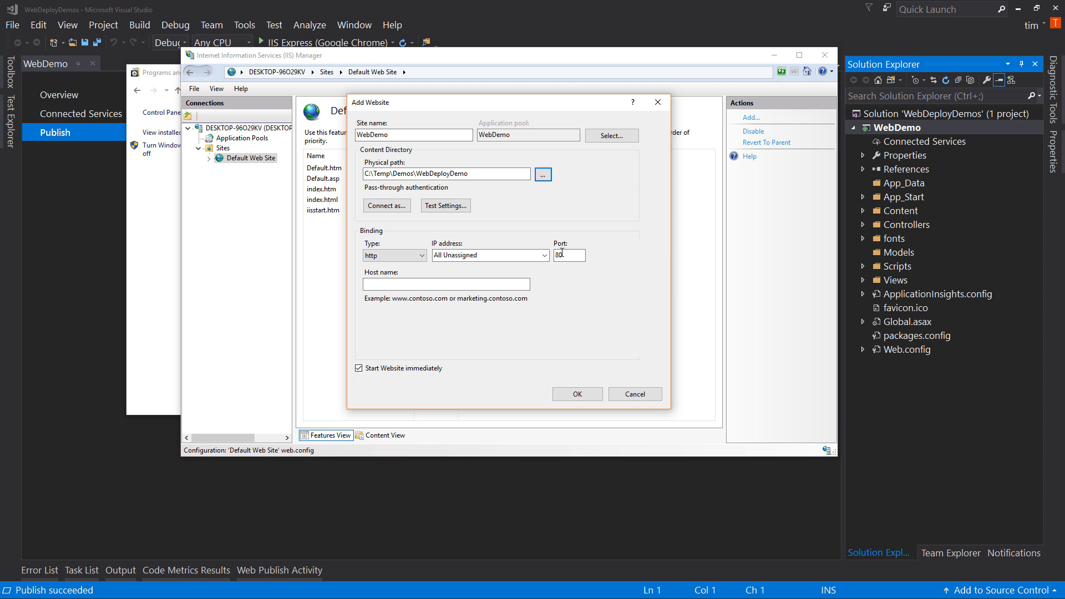
Set the new website's binding port to 8080 and create the site.
{"action": "left_click", "coordinate": [566, 394]}
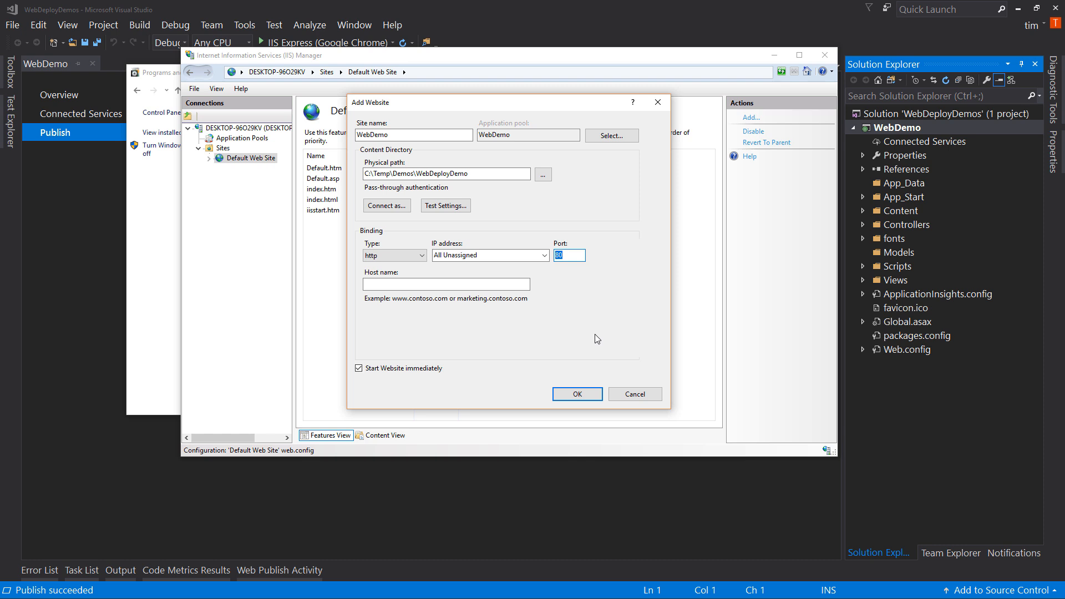
{"action": "type", "text": "8080"}
{"action": "left_click", "coordinate": [578, 392]}
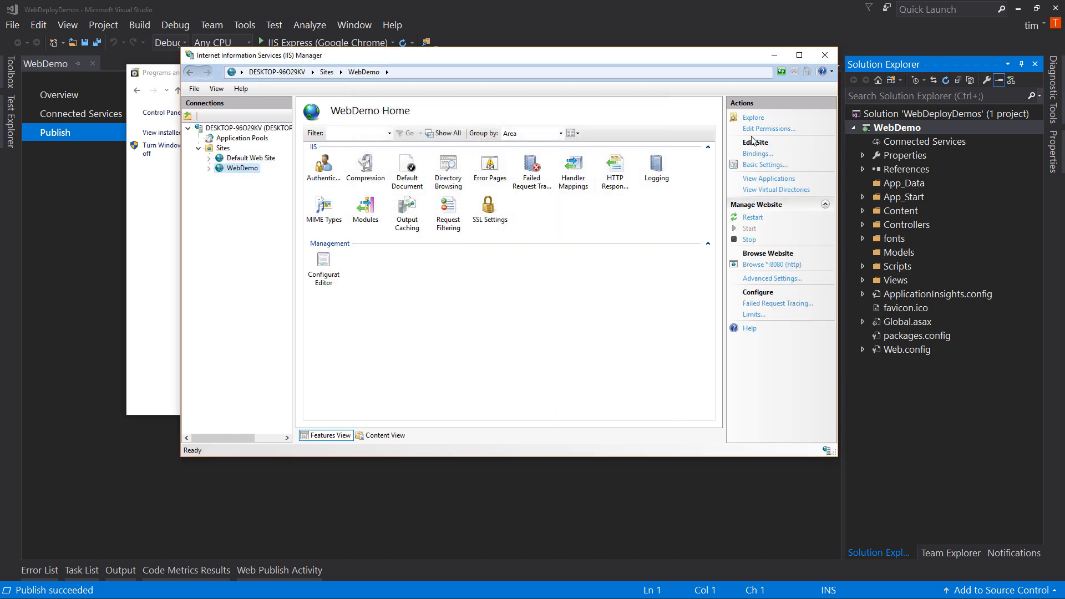
Open the WebDemo site's physical folder and delete all its files and folders, granting administrator permission.
{"action": "left_click", "coordinate": [753, 118]}
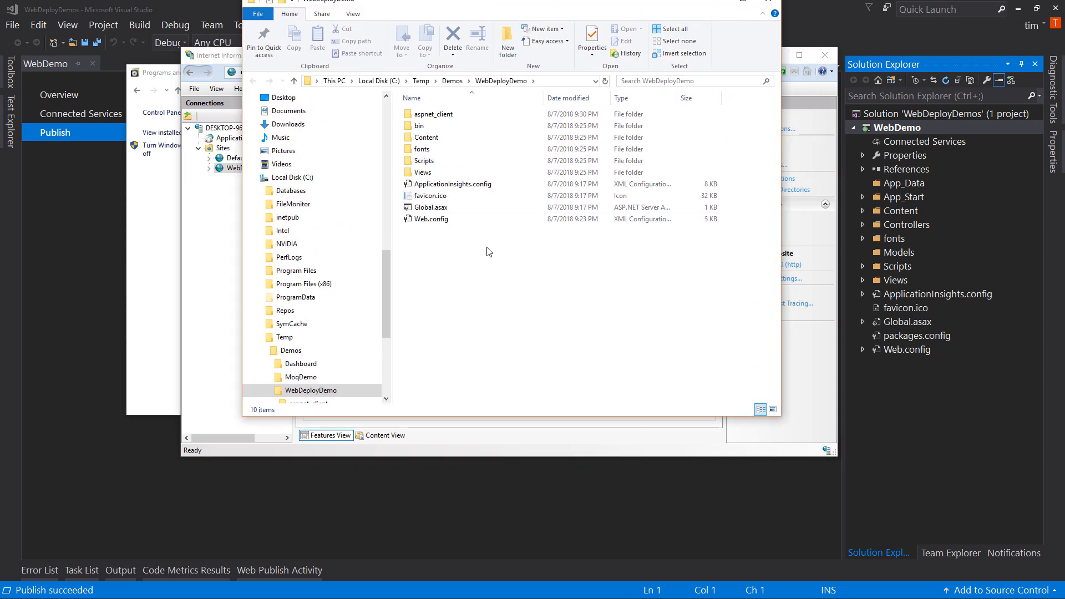
{"action": "left_click_drag", "start_coordinate": [492, 255], "coordinate": [417, 100]}
{"action": "left_click", "coordinate": [452, 38]}
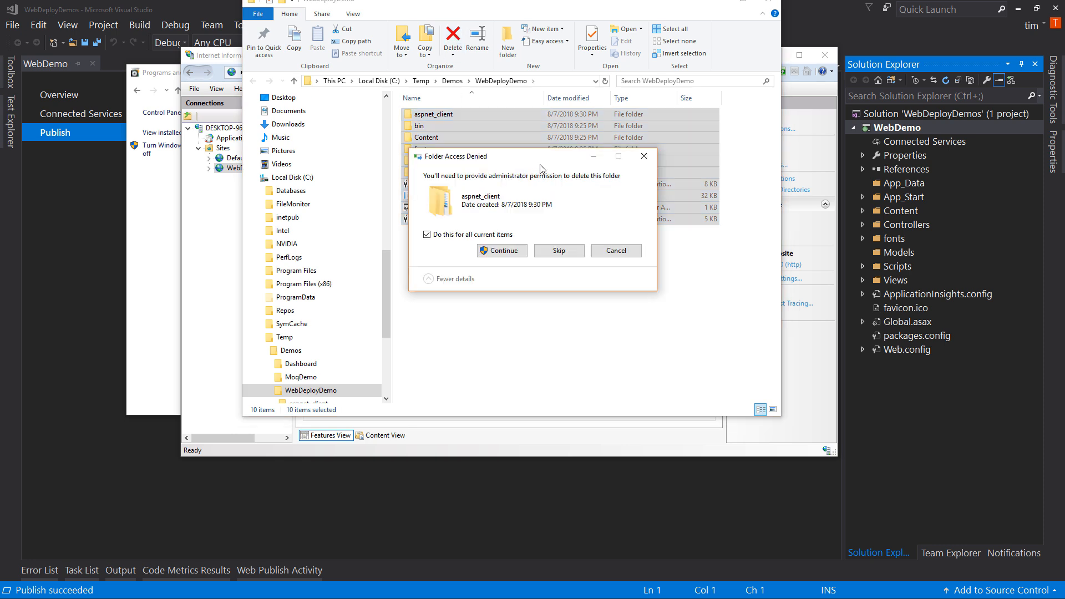
{"action": "left_click", "coordinate": [501, 250]}
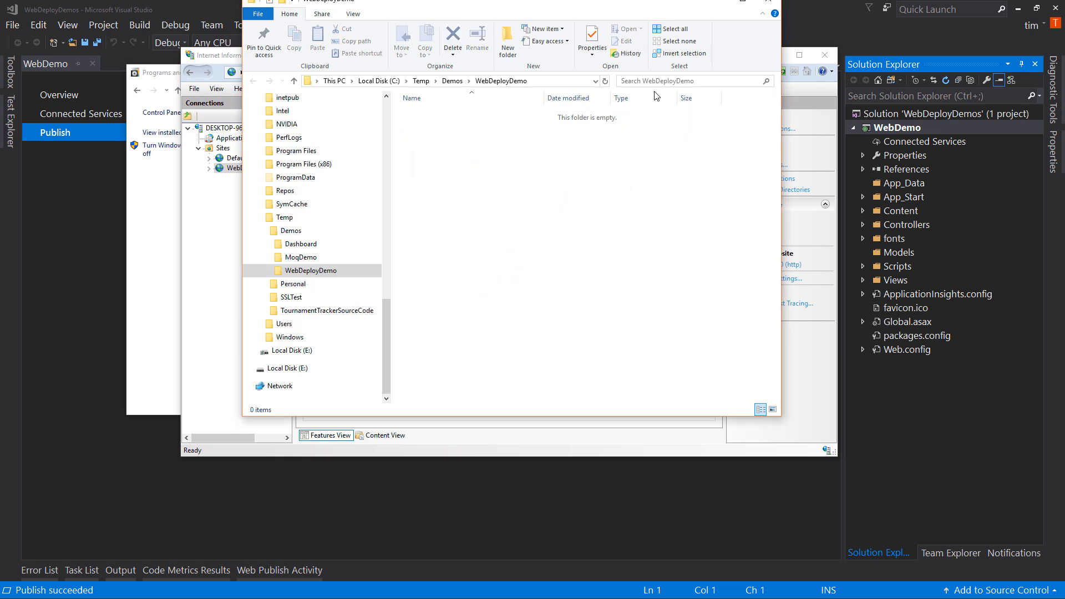
Minimize the emptied site folder window and browse the WebDemo site on port 8080.
{"action": "left_click_drag", "start_coordinate": [561, 4], "coordinate": [562, 74]}
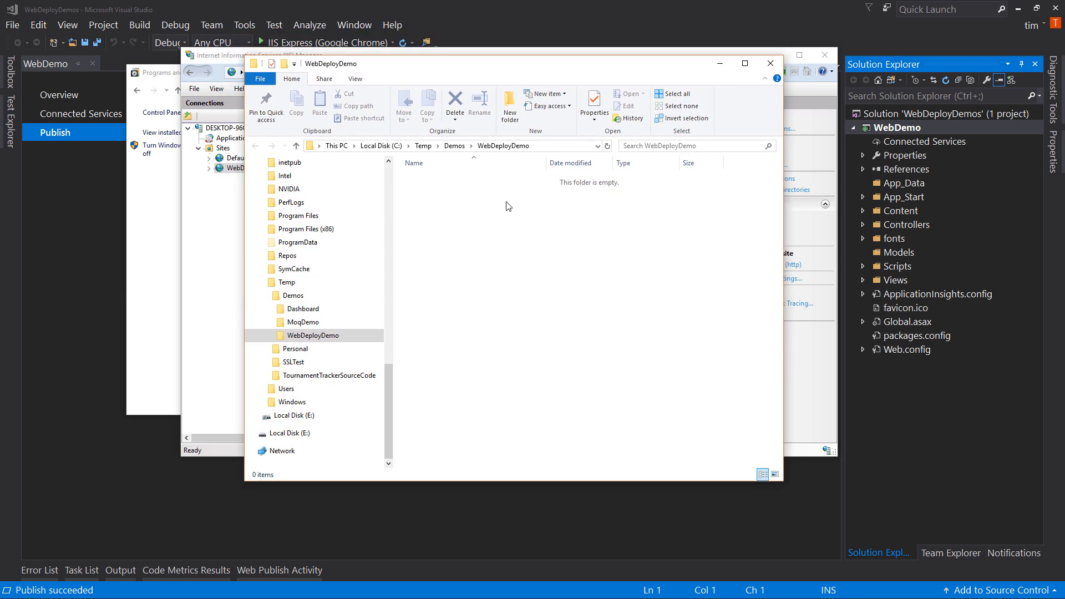
{"action": "key", "text": "super+Down"}
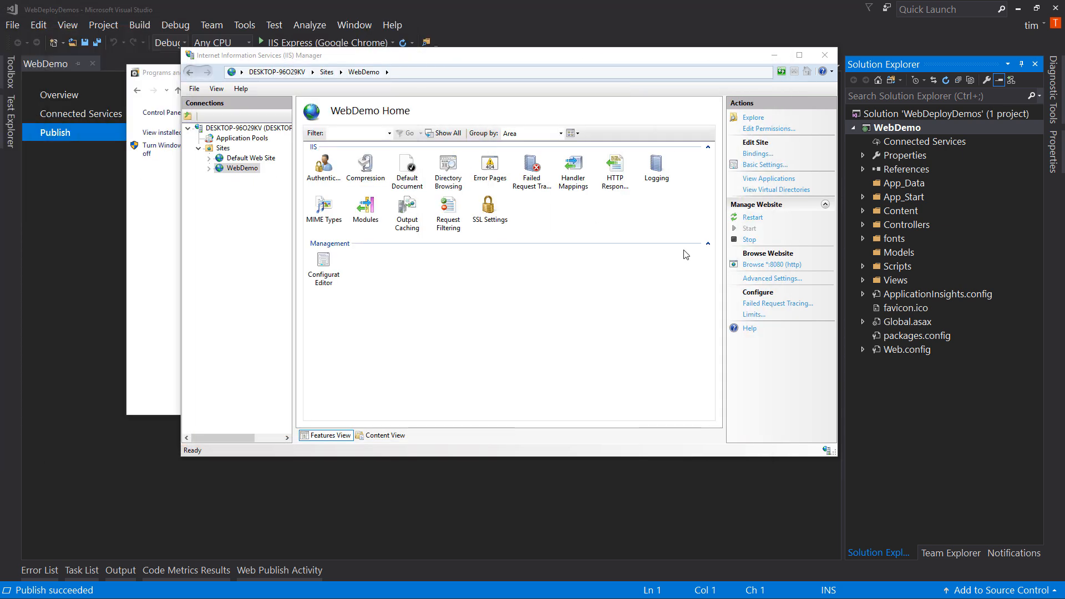
{"action": "left_click", "coordinate": [767, 265]}
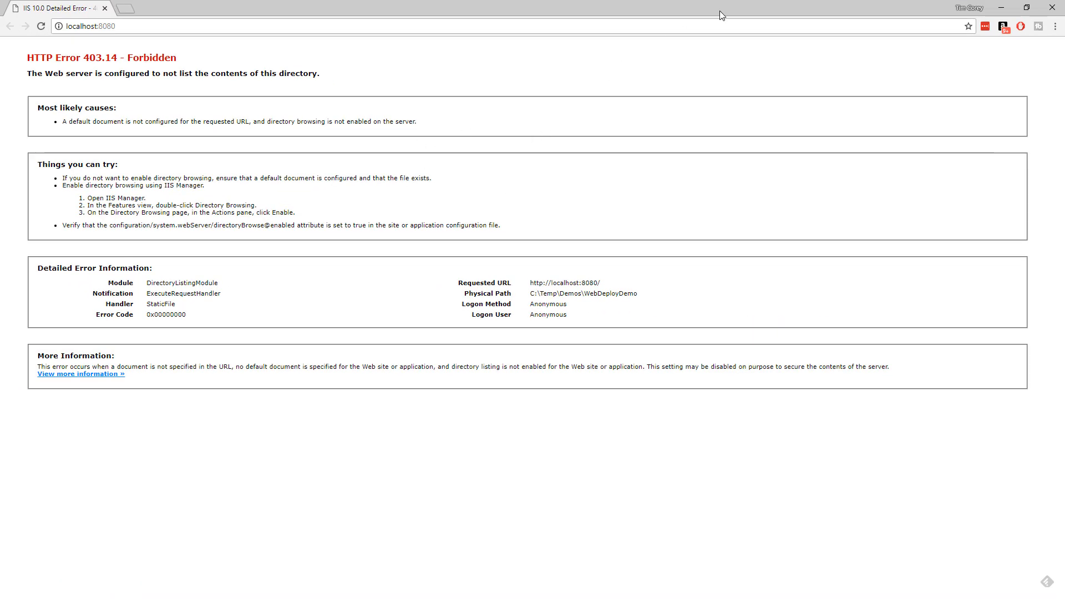
Copy all published folders and files from bin\Release\Publish into the WebDeployDemo folder, and close both folder windows.
{"action": "double_click", "coordinate": [855, 2]}
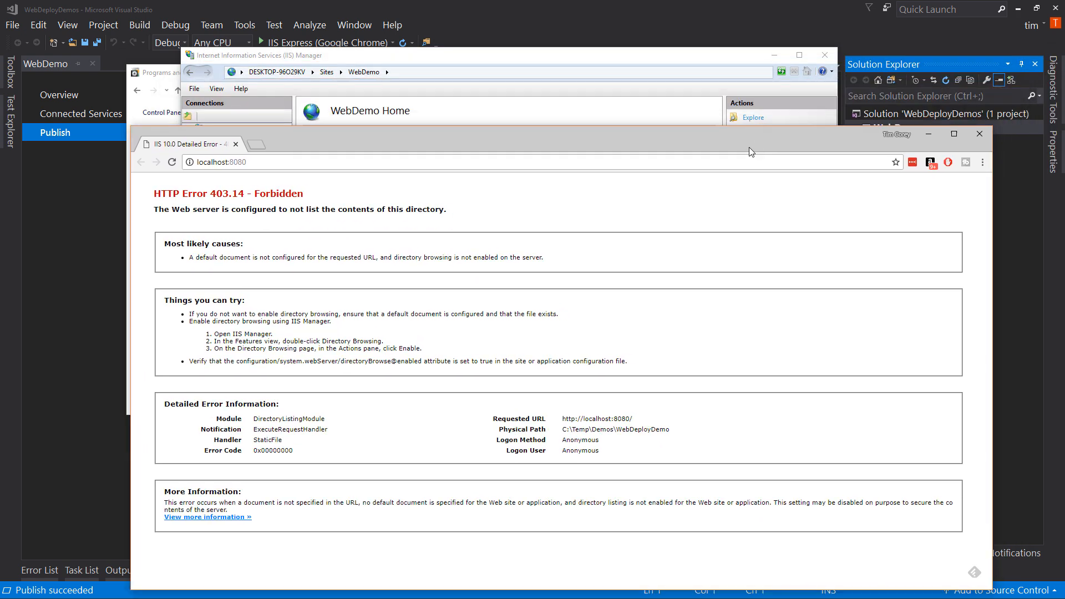
{"action": "key", "text": "super+Down"}
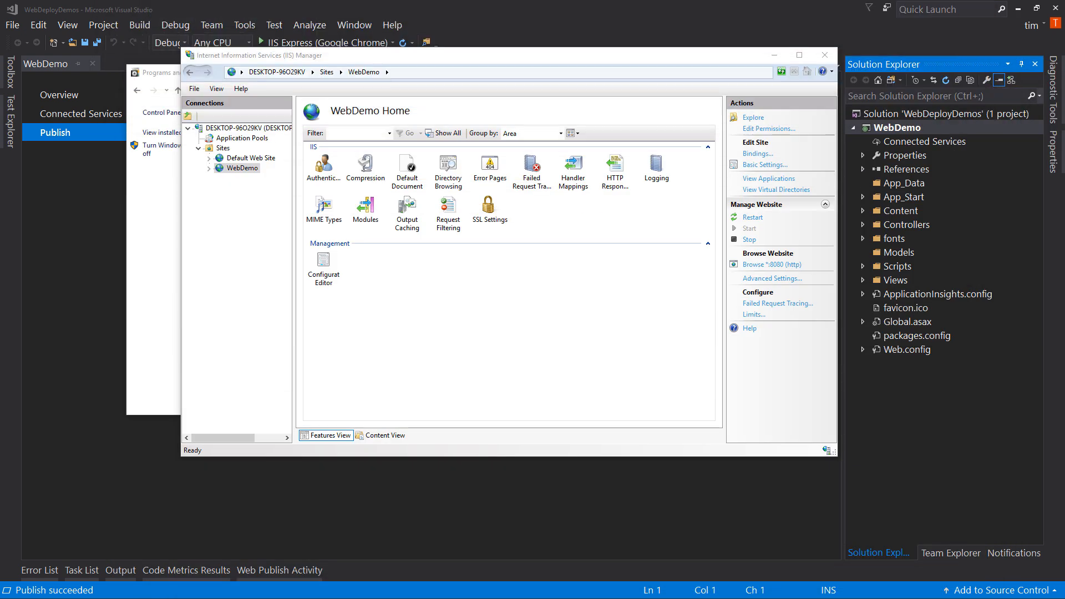
{"action": "key", "text": "alt+Tab"}
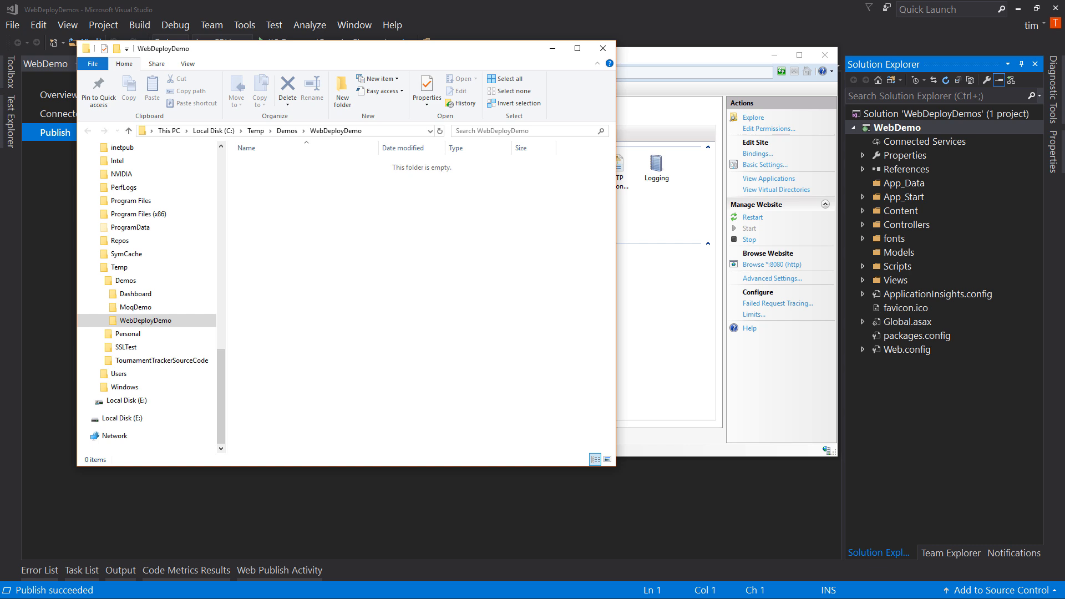
{"action": "key", "text": "alt+Tab"}
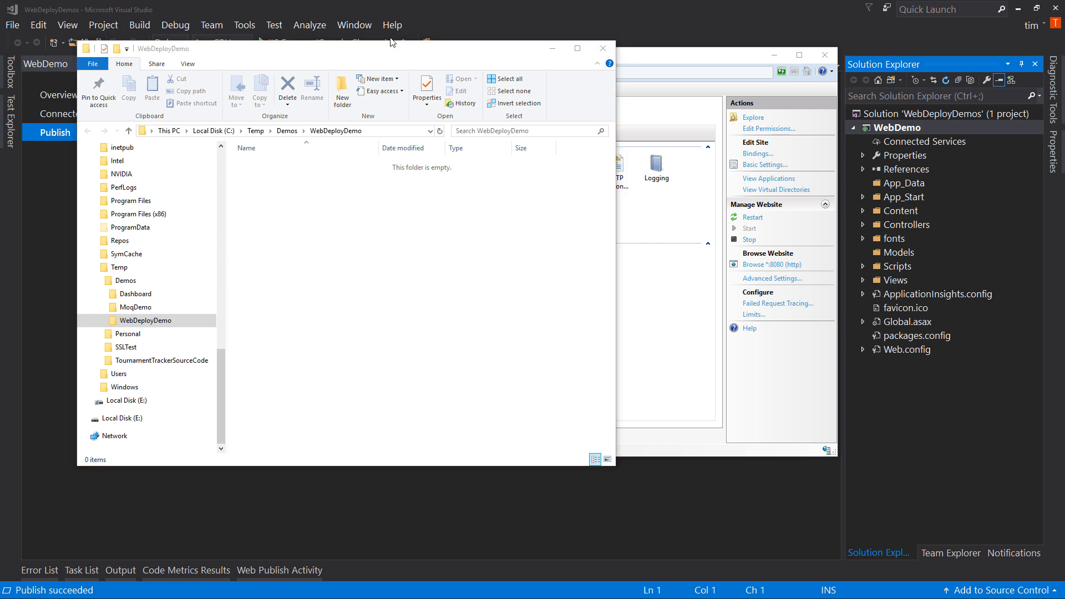
{"action": "key", "text": "alt+Tab"}
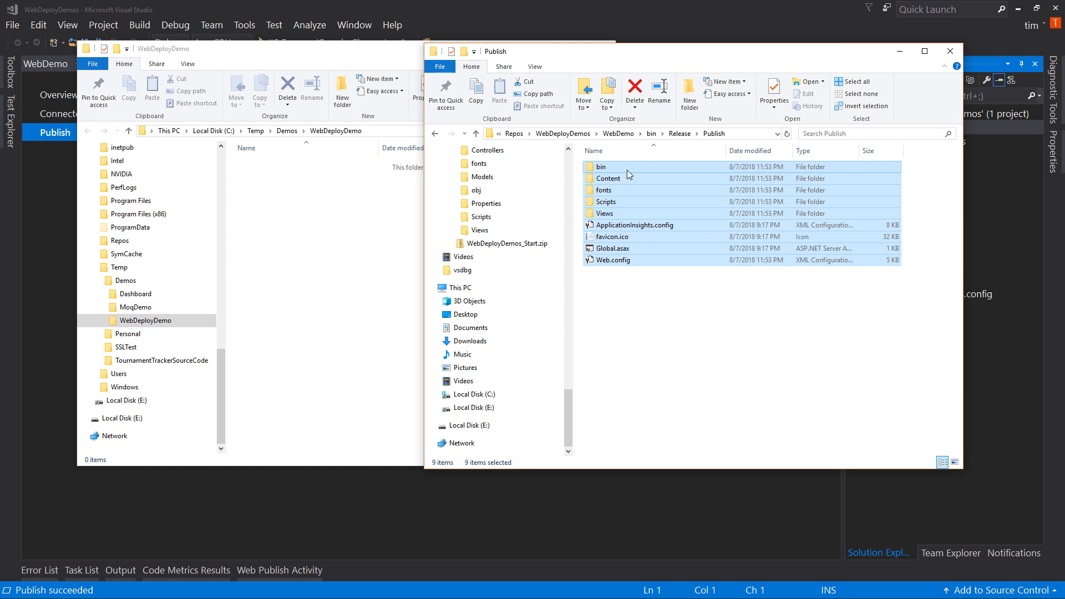
{"action": "left_click_drag", "start_coordinate": [627, 170], "coordinate": [314, 223]}
{"action": "left_click", "coordinate": [334, 253]}
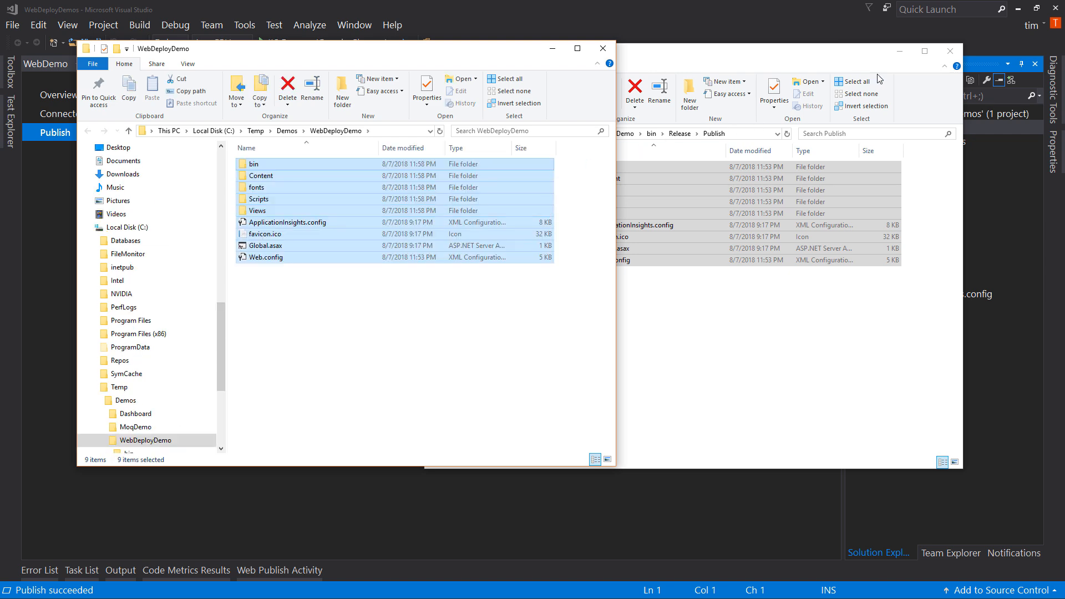
{"action": "left_click", "coordinate": [950, 51]}
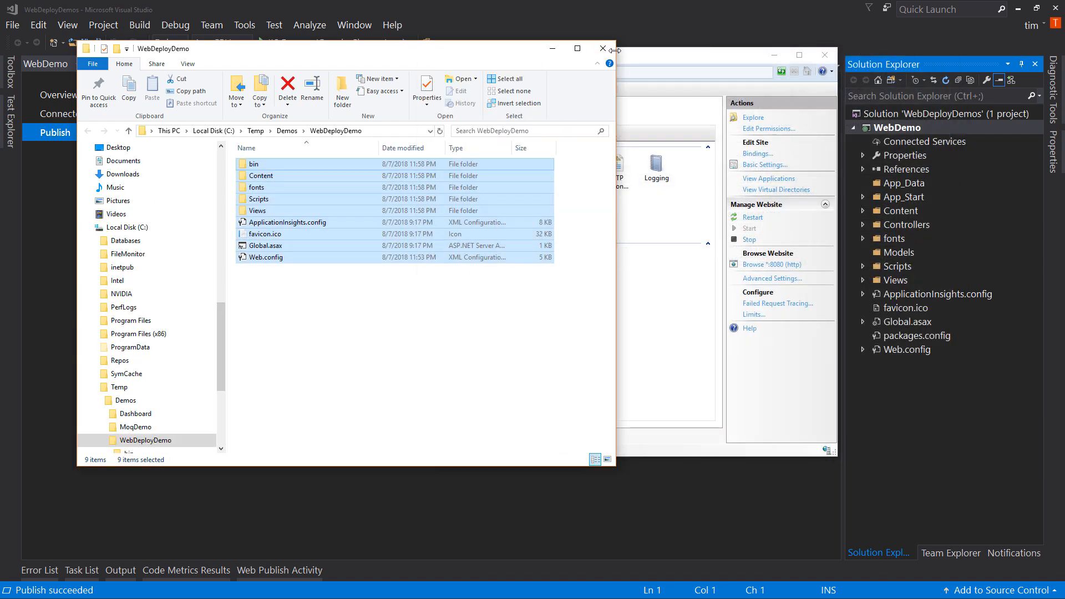
{"action": "left_click", "coordinate": [609, 46]}
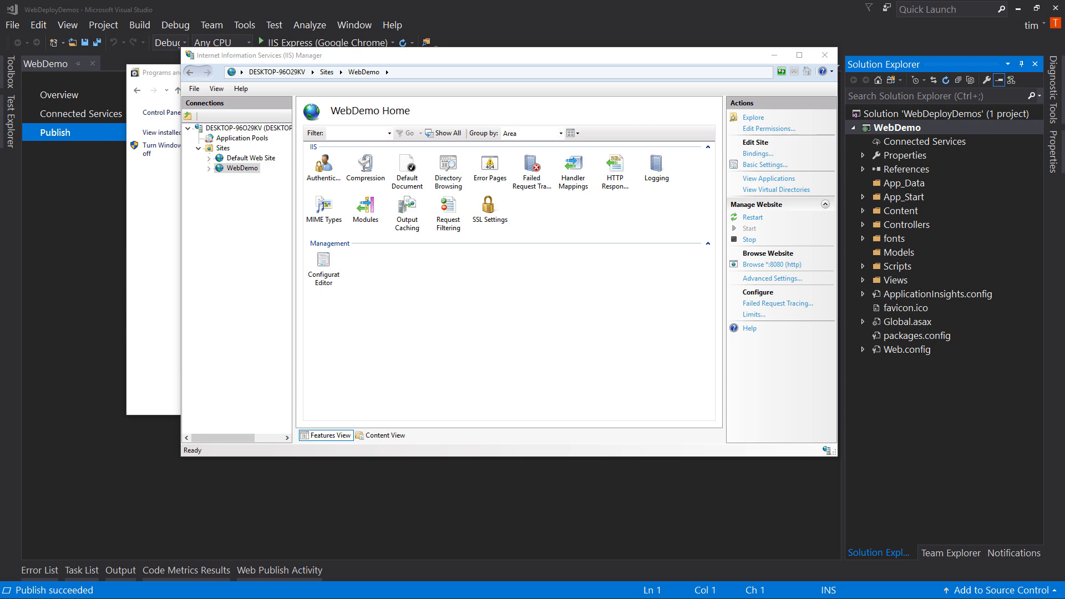
Reload localhost:8080 in the browser to check the deployed site, and close the browser window.
{"action": "left_click_drag", "start_coordinate": [443, 1], "coordinate": [388, 81]}
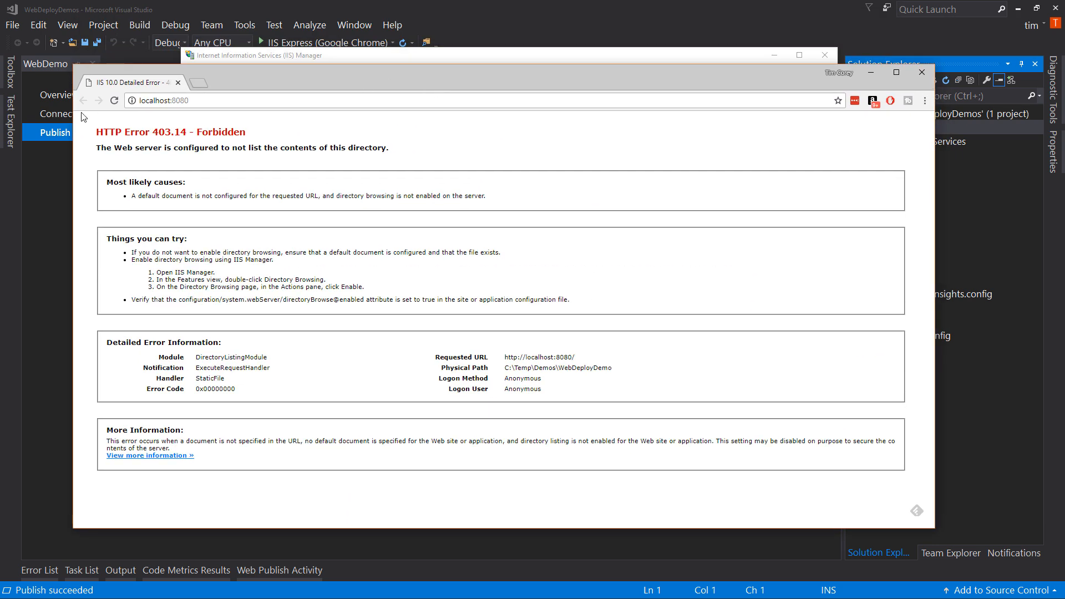
{"action": "left_click", "coordinate": [115, 101]}
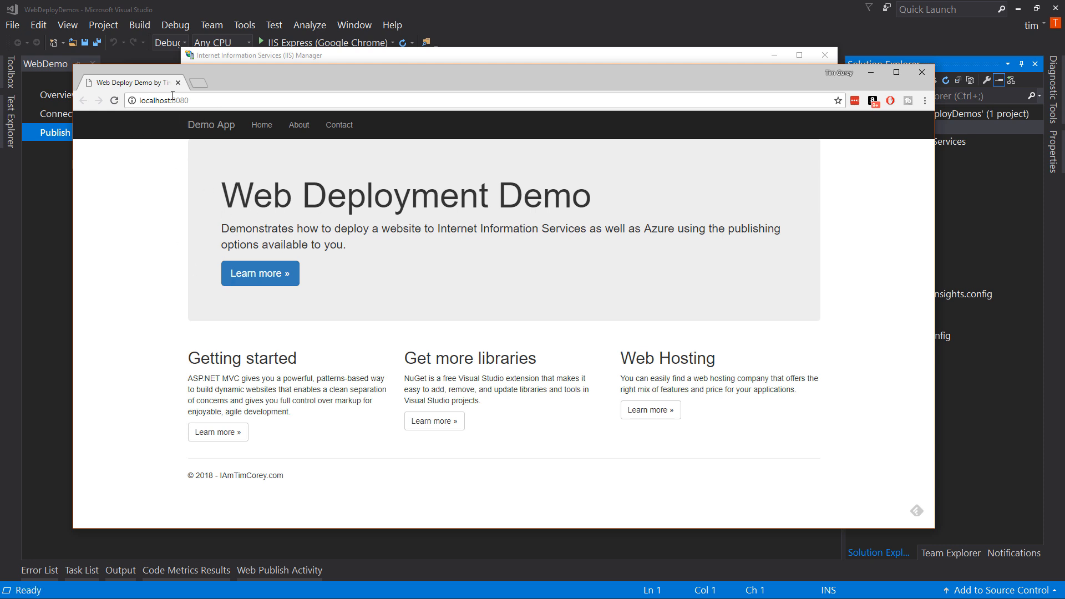
{"action": "left_click", "coordinate": [194, 101]}
{"action": "left_click", "coordinate": [915, 74]}
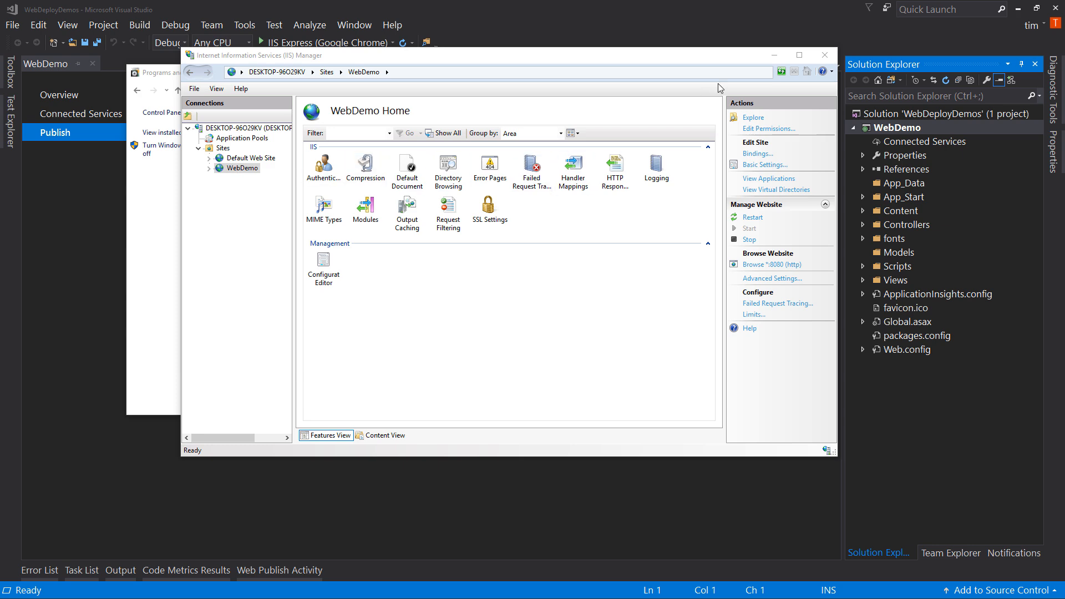
Return to Visual Studio and start a new WebDemo publish profile that creates a new Azure App Service.
{"action": "left_click", "coordinate": [774, 55]}
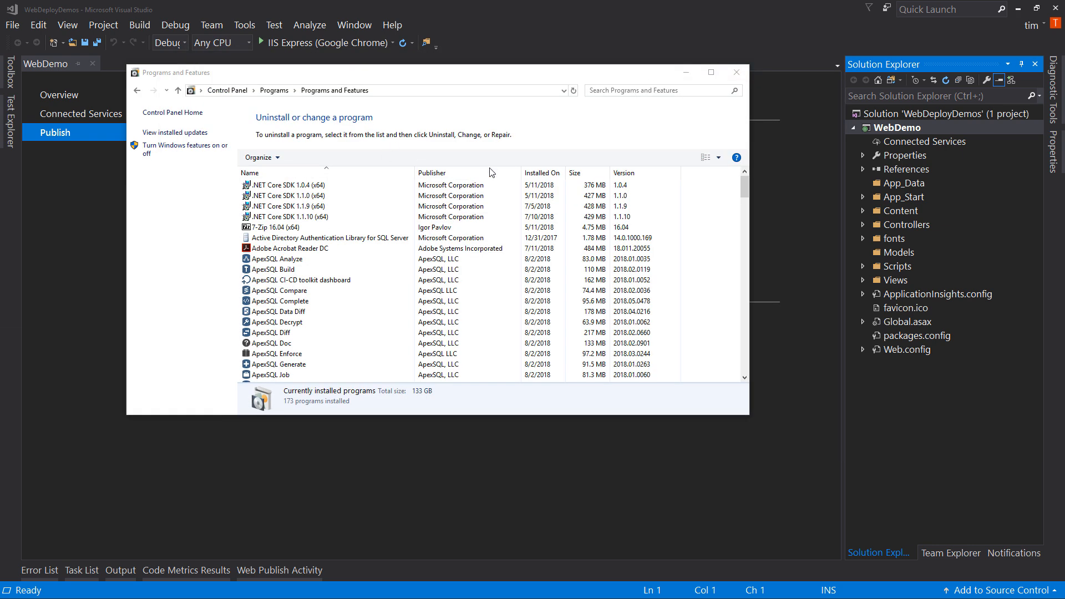
{"action": "left_click", "coordinate": [686, 73]}
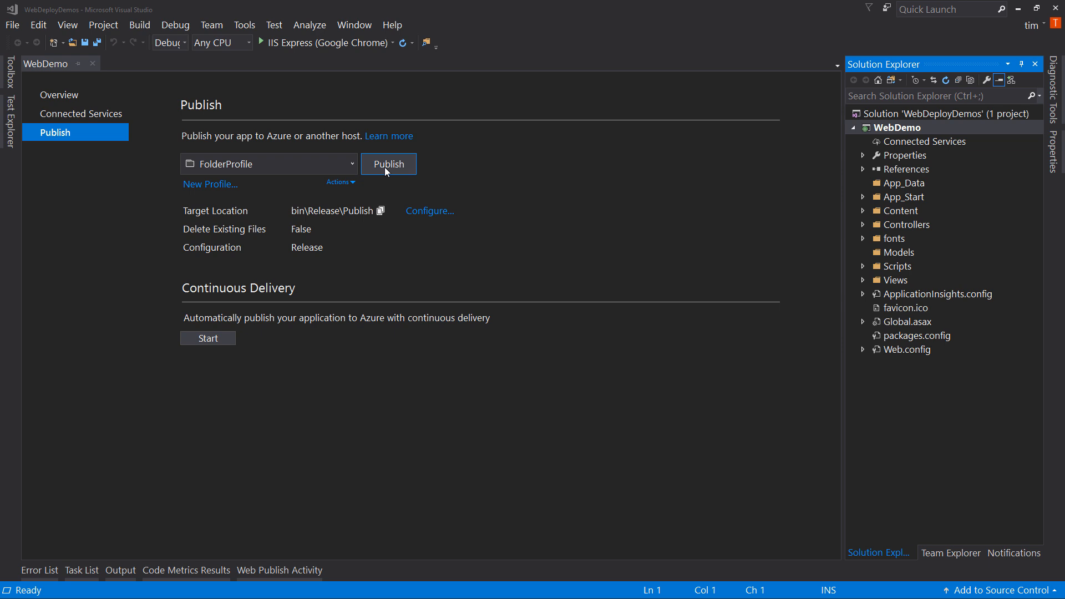
{"action": "left_click", "coordinate": [228, 165]}
{"action": "left_click", "coordinate": [243, 168]}
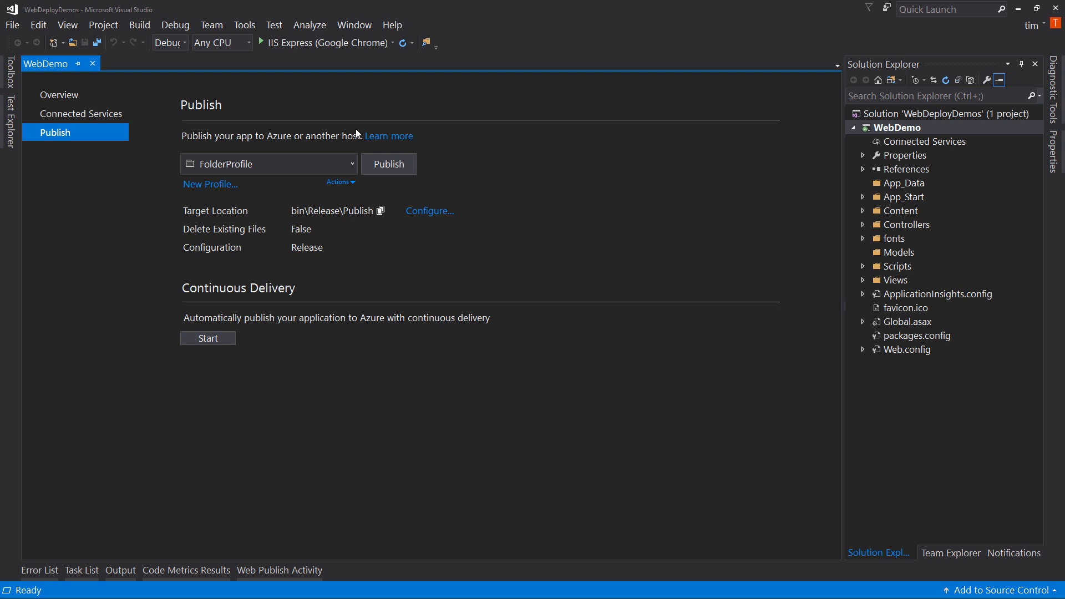
{"action": "left_click", "coordinate": [217, 186]}
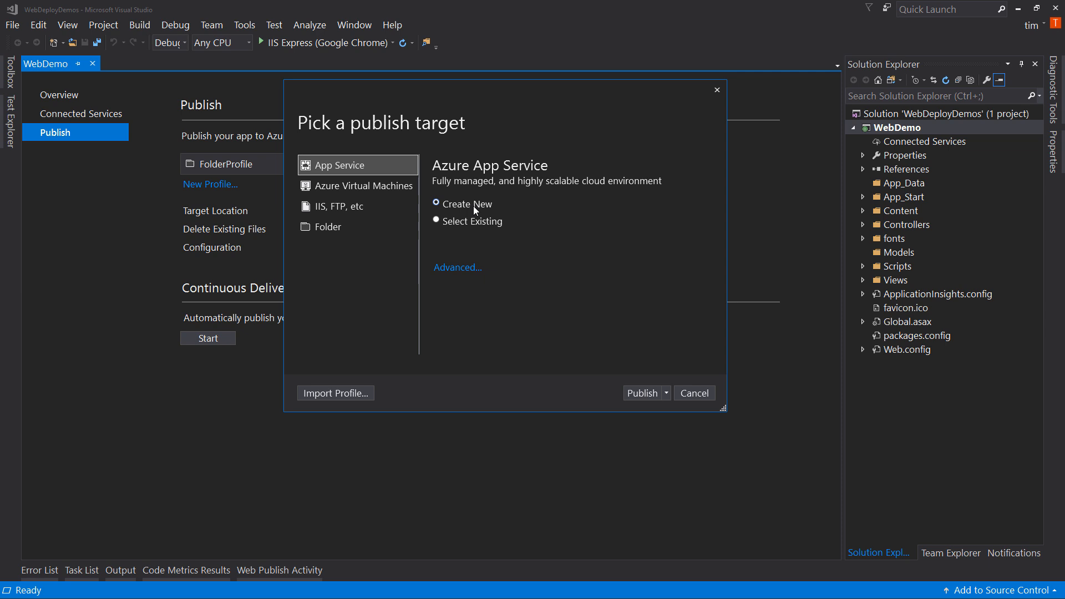
{"action": "left_click", "coordinate": [640, 393]}
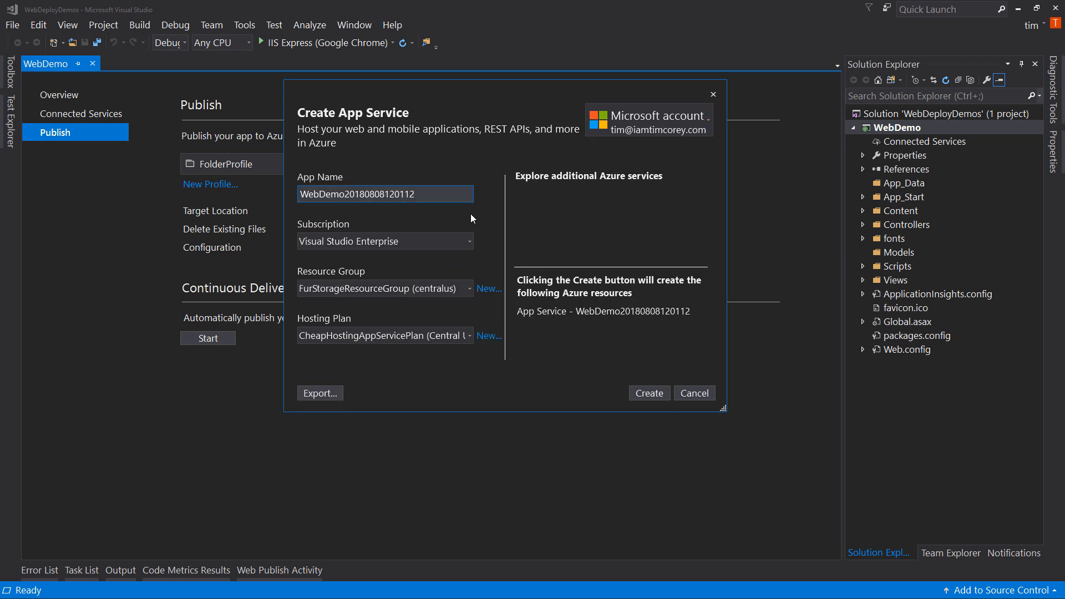
{"action": "left_click_drag", "start_coordinate": [430, 195], "coordinate": [345, 195]}
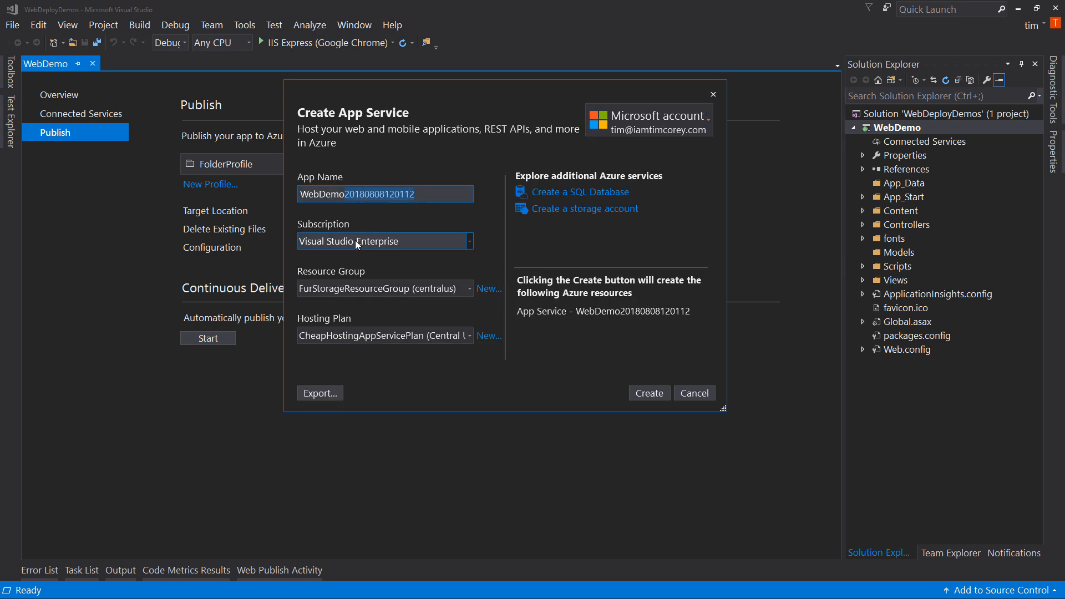
{"action": "key", "text": "BackSpace"}
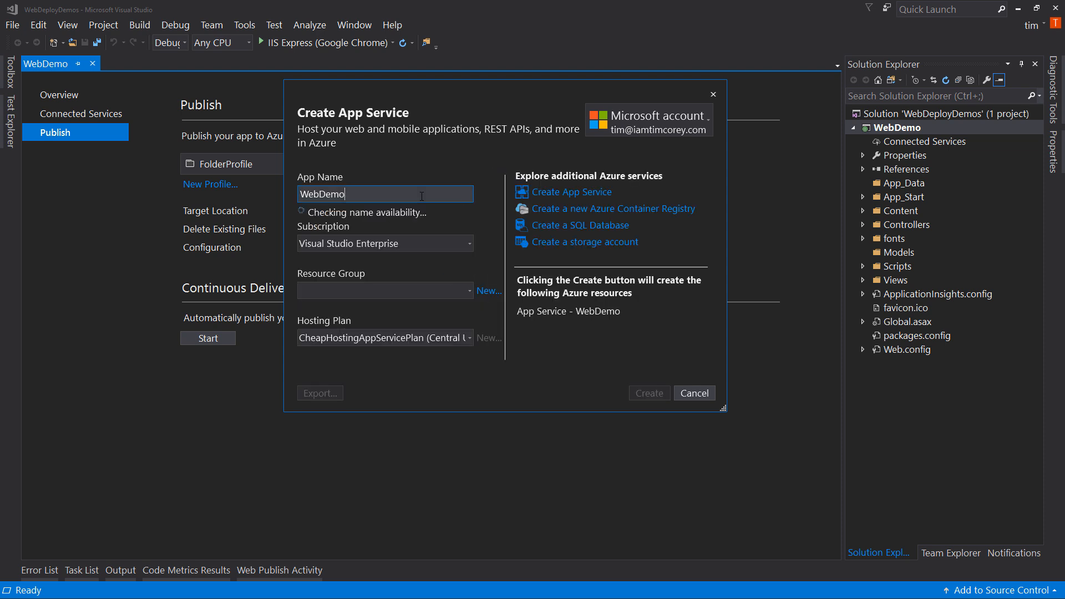
{"action": "key", "text": "BackSpace"}
{"action": "key", "text": "BackSpace"}
{"action": "key", "text": "BackSpace"}
{"action": "key", "text": "BackSpace"}
{"action": "key", "text": "BackSpace"}
{"action": "key", "text": "BackSpace"}
{"action": "key", "text": "BackSpace"}
{"action": "type", "text": "I"}
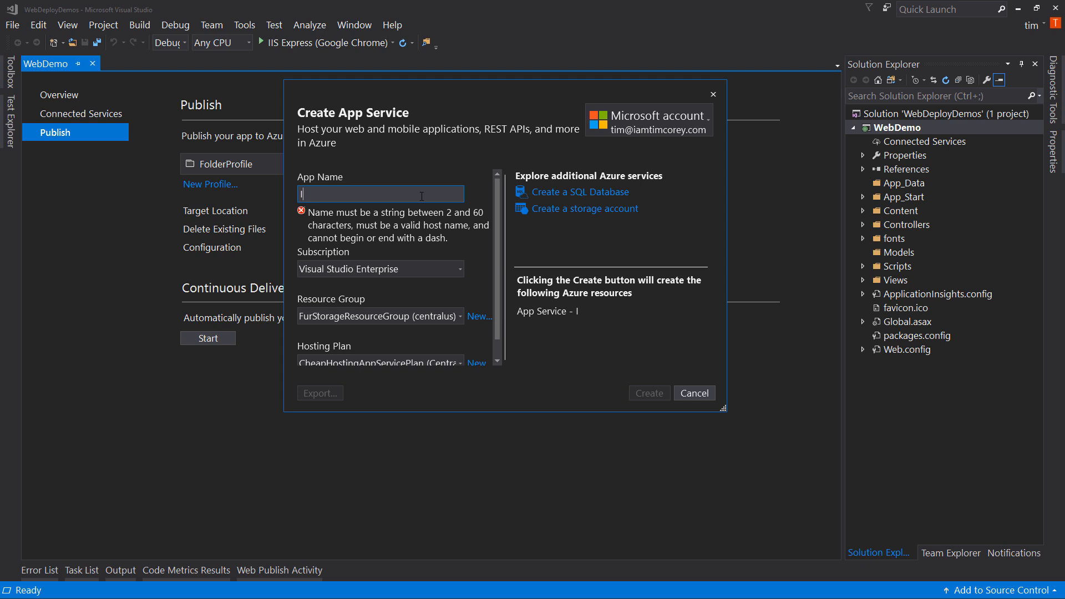
{"action": "type", "text": "AmTimCoreyWe"}
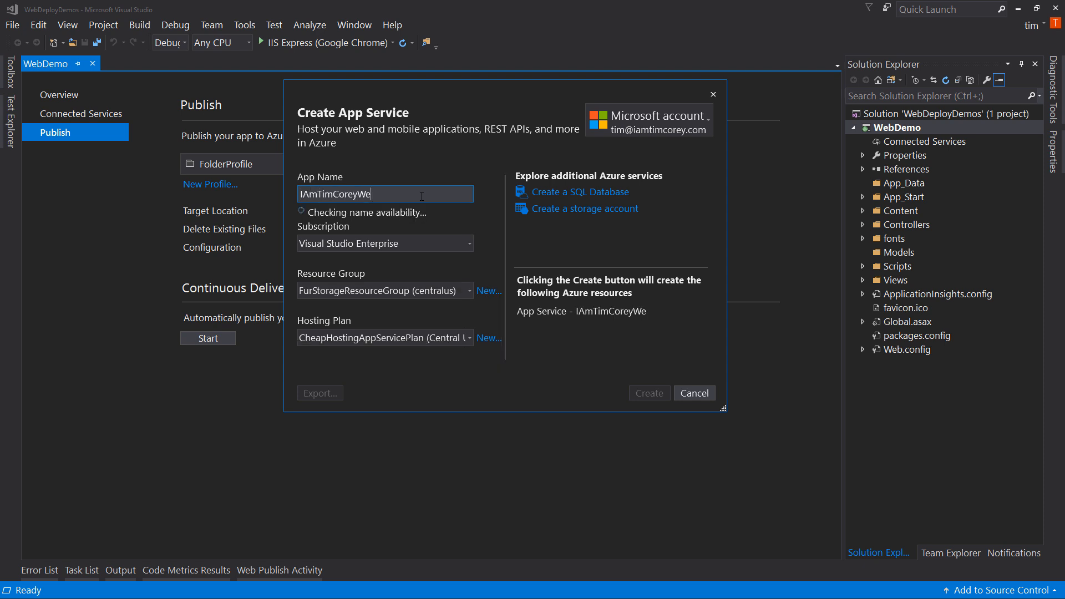
{"action": "type", "text": "bDemo"}
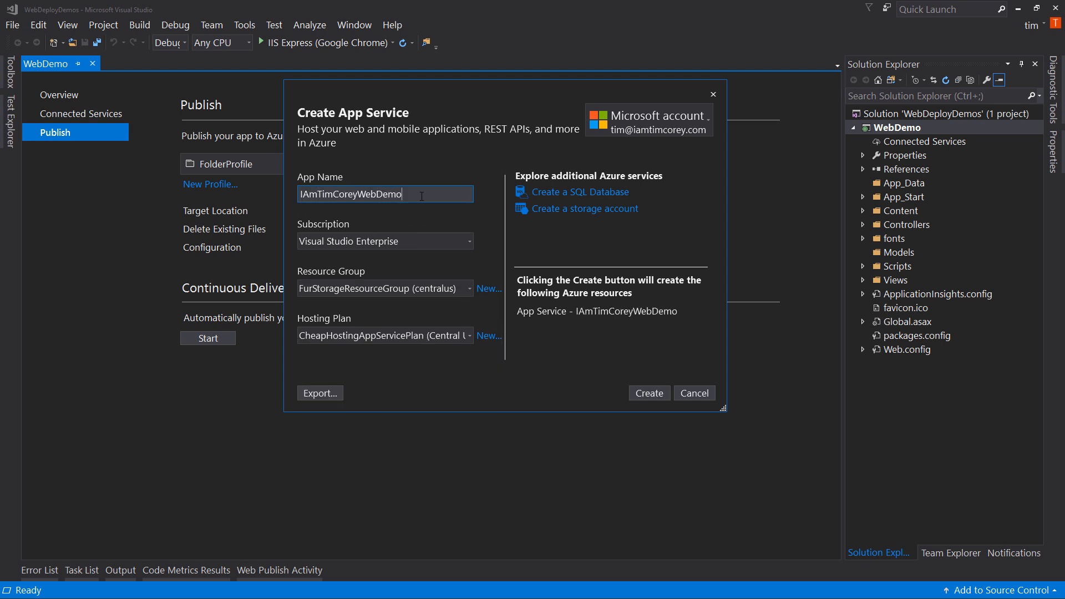
Set the new App Service's app name to WebsiteDeployDemo.
{"action": "left_click_drag", "start_coordinate": [404, 193], "coordinate": [223, 199]}
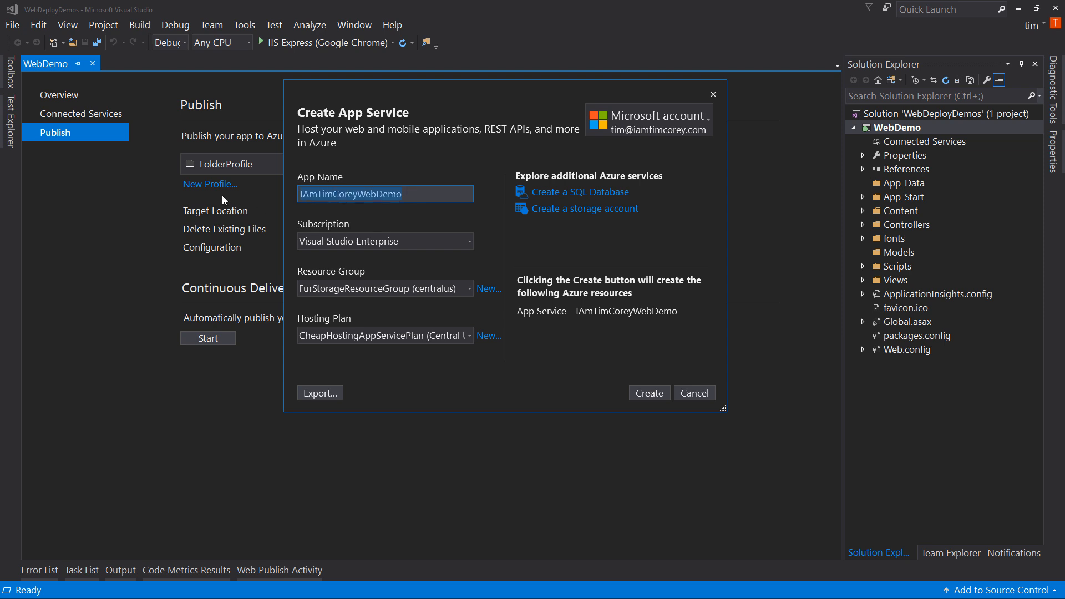
{"action": "type", "text": "WebDeploy"}
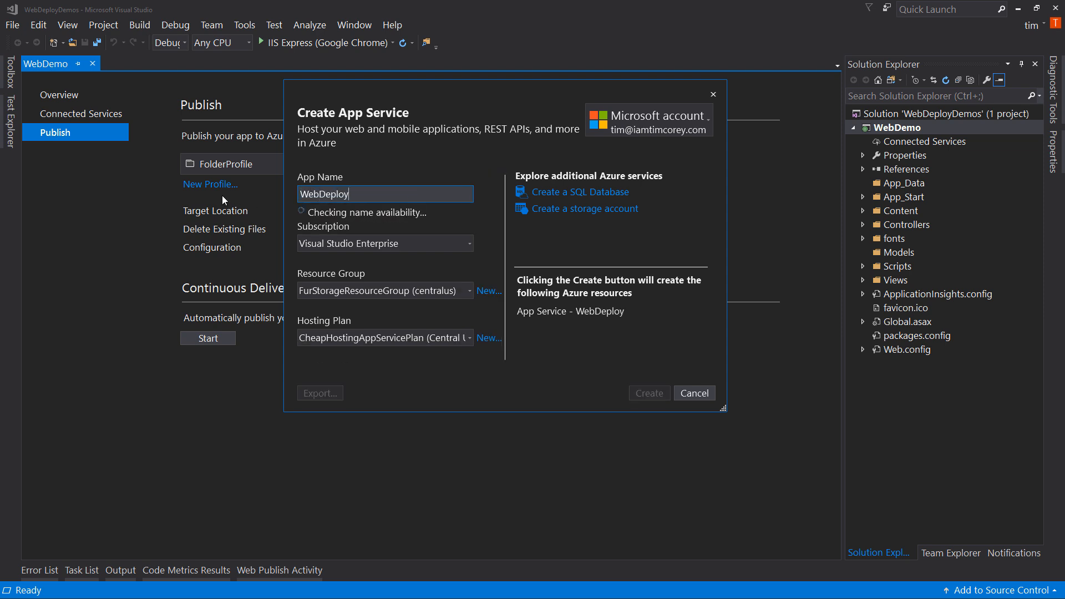
{"action": "type", "text": "Demo"}
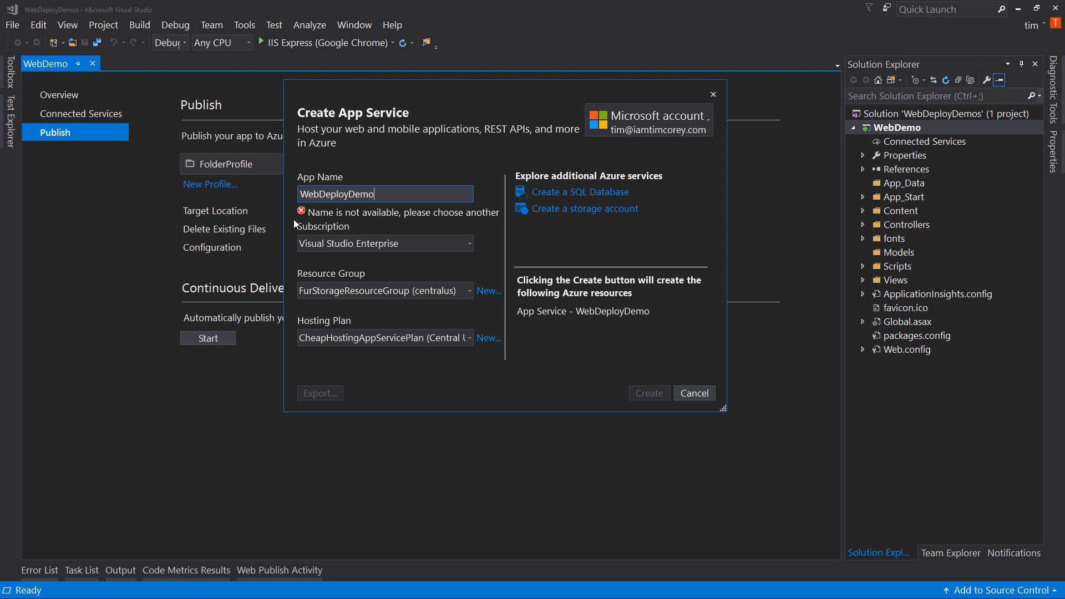
{"action": "left_click", "coordinate": [319, 193]}
{"action": "type", "text": "site"}
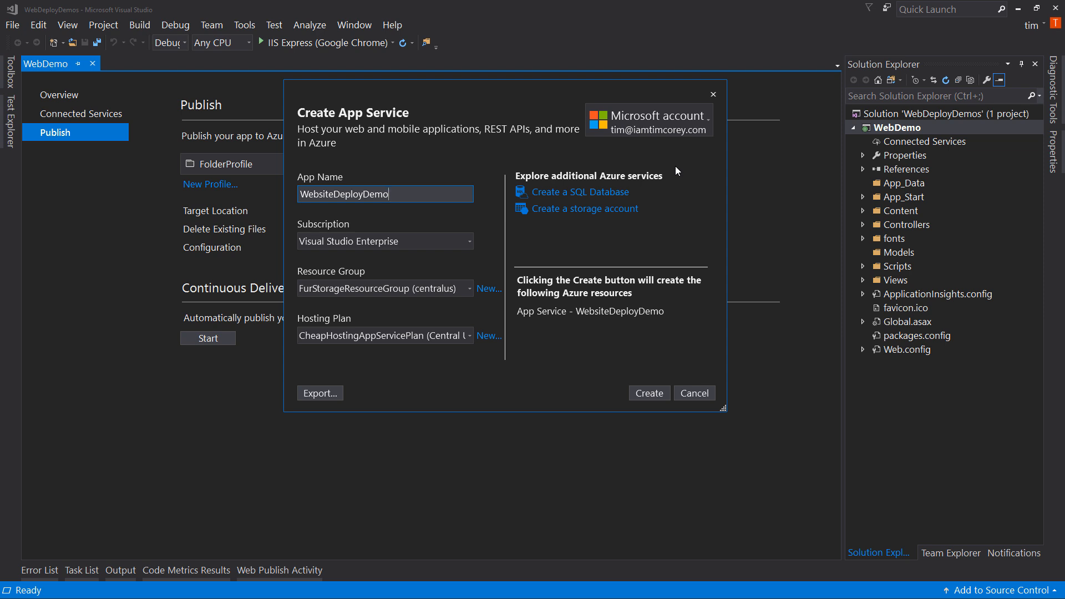
Assign the SimpleHelpCenterResourceGroup (eastus) resource group and create the App Service to publish the site.
{"action": "left_click", "coordinate": [470, 290]}
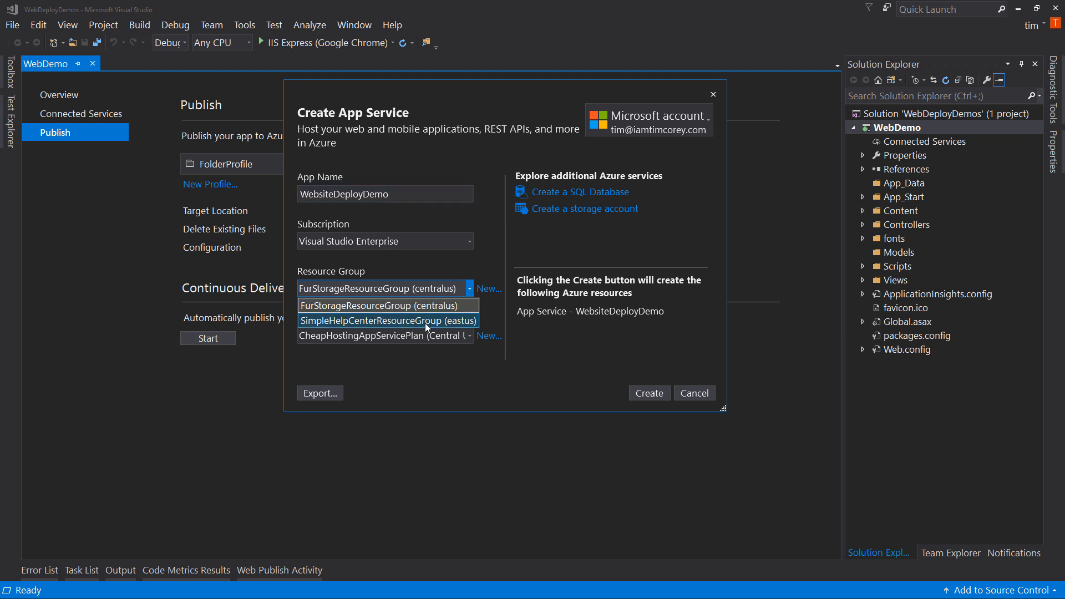
{"action": "left_click", "coordinate": [424, 322]}
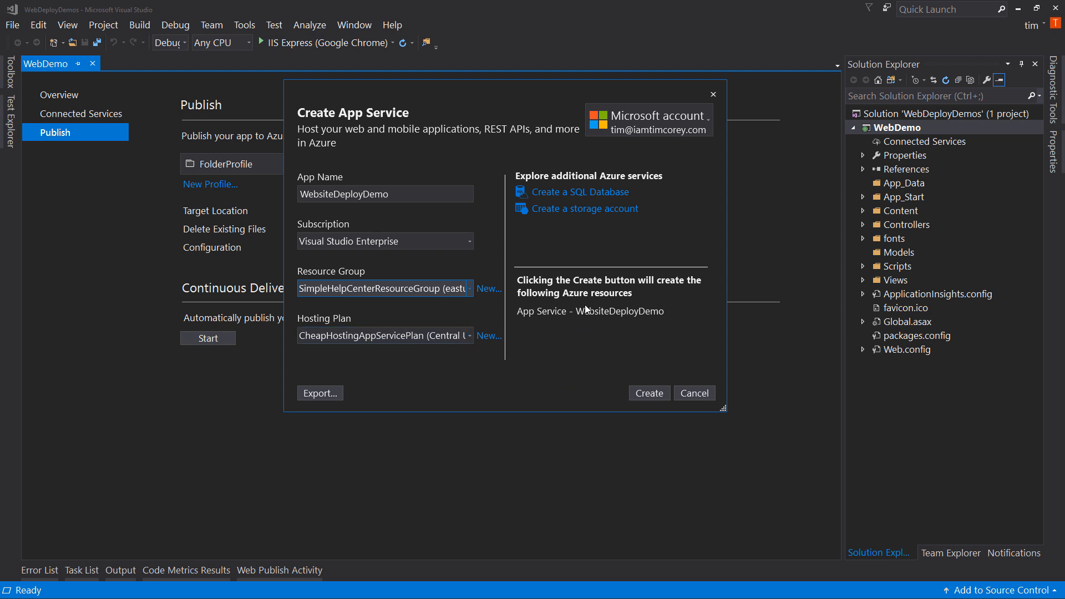
{"action": "left_click", "coordinate": [646, 394]}
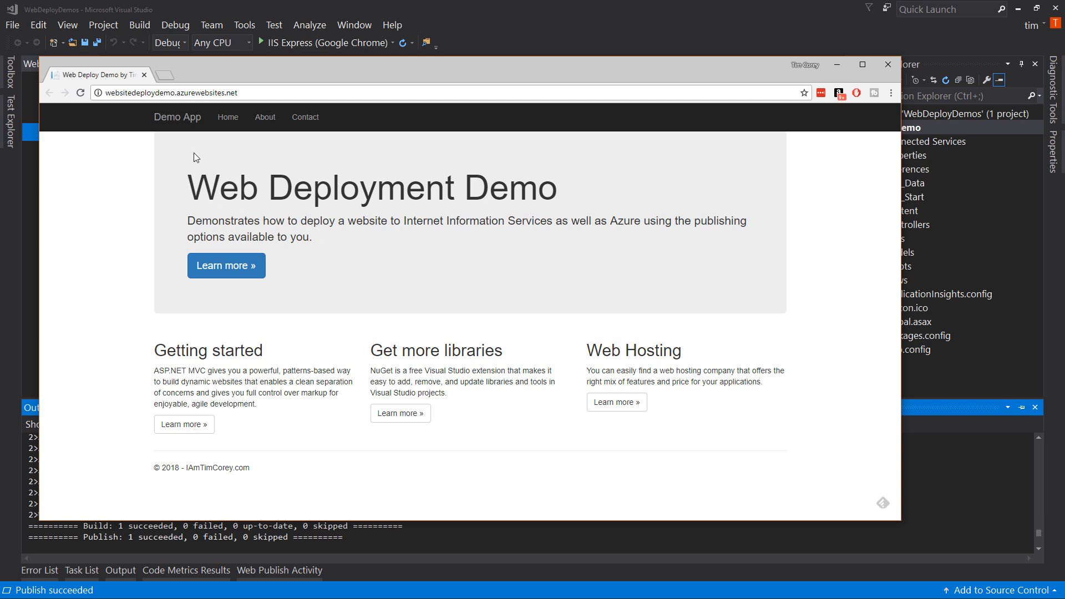
Close the browser window showing the Azure site and switch the active publish profile to FolderProfile.
{"action": "left_click", "coordinate": [152, 95]}
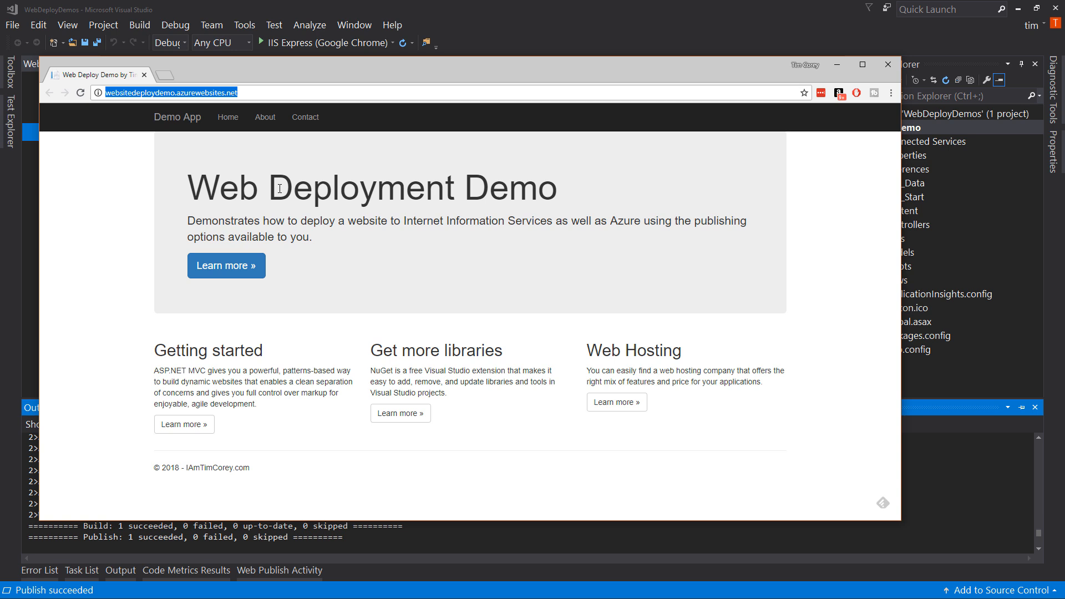
{"action": "left_click", "coordinate": [883, 60]}
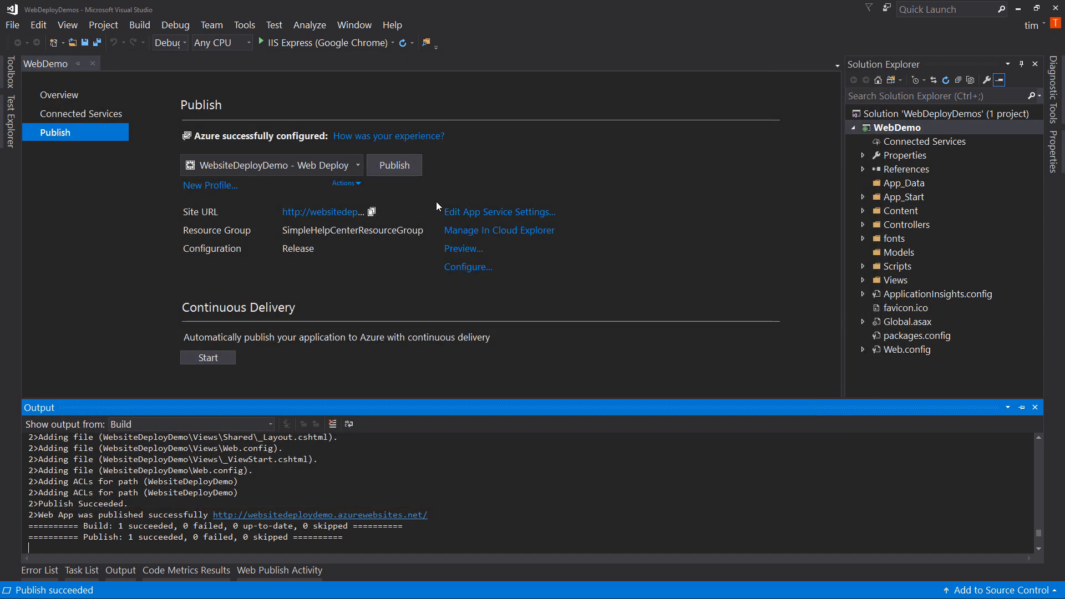
{"action": "left_click", "coordinate": [358, 165]}
{"action": "left_click", "coordinate": [324, 185]}
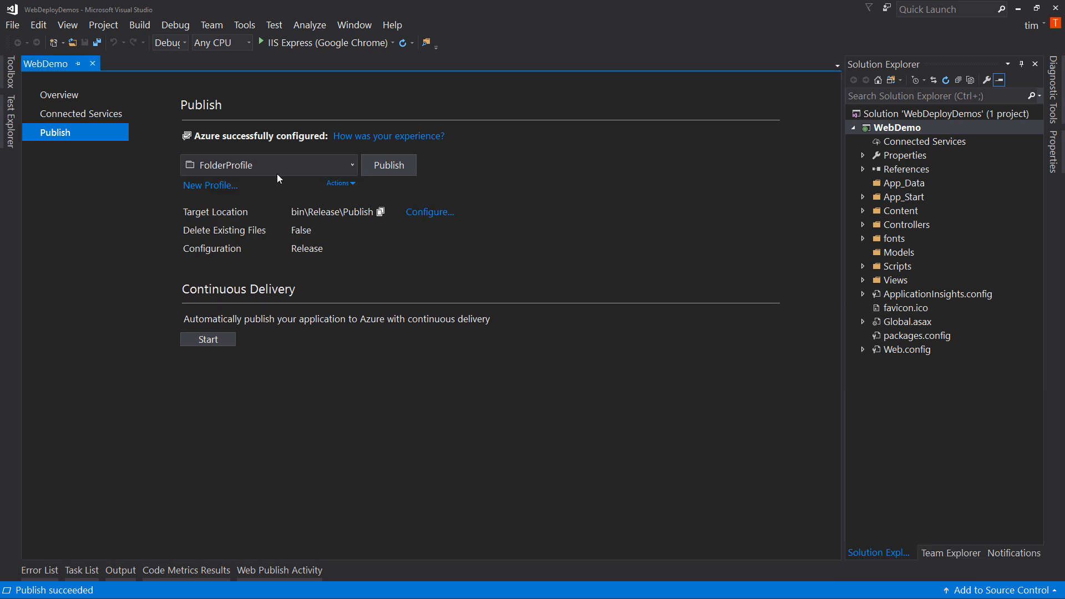
{"action": "left_click", "coordinate": [353, 165]}
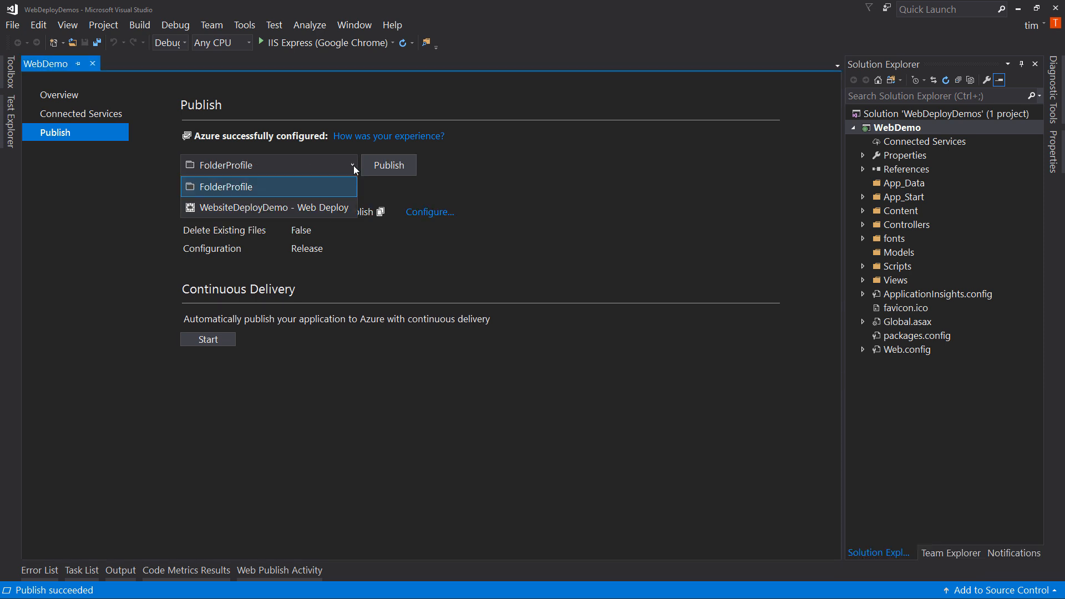
{"action": "left_click", "coordinate": [354, 165]}
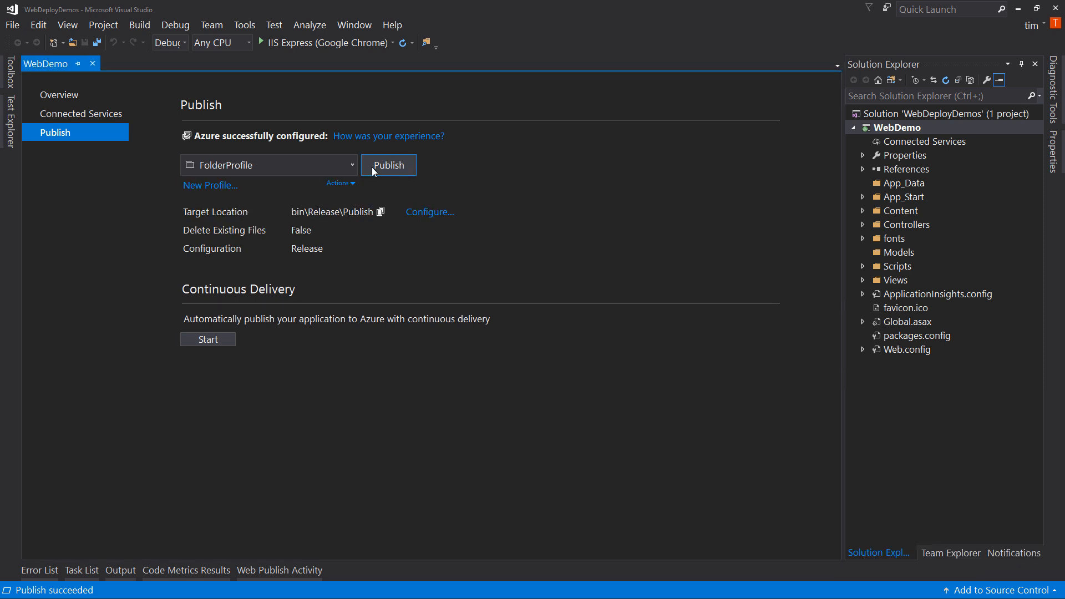
Examine the IIS/FTP, Folder and existing App Service options for a new publish profile, and close the target picker without creating one.
{"action": "left_click", "coordinate": [217, 185]}
{"action": "left_click", "coordinate": [342, 207]}
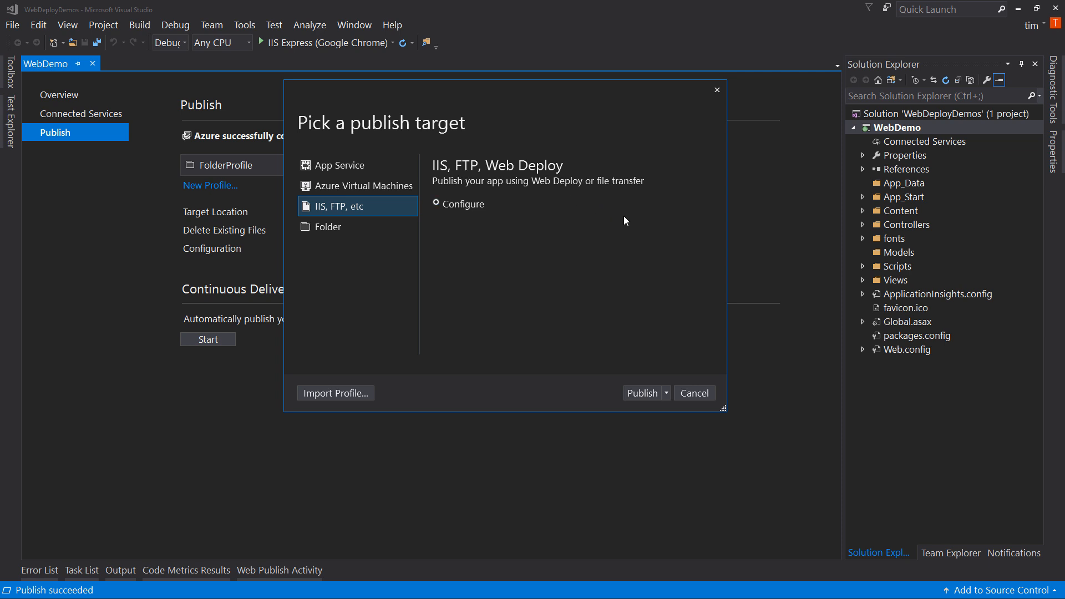
{"action": "left_click", "coordinate": [355, 227]}
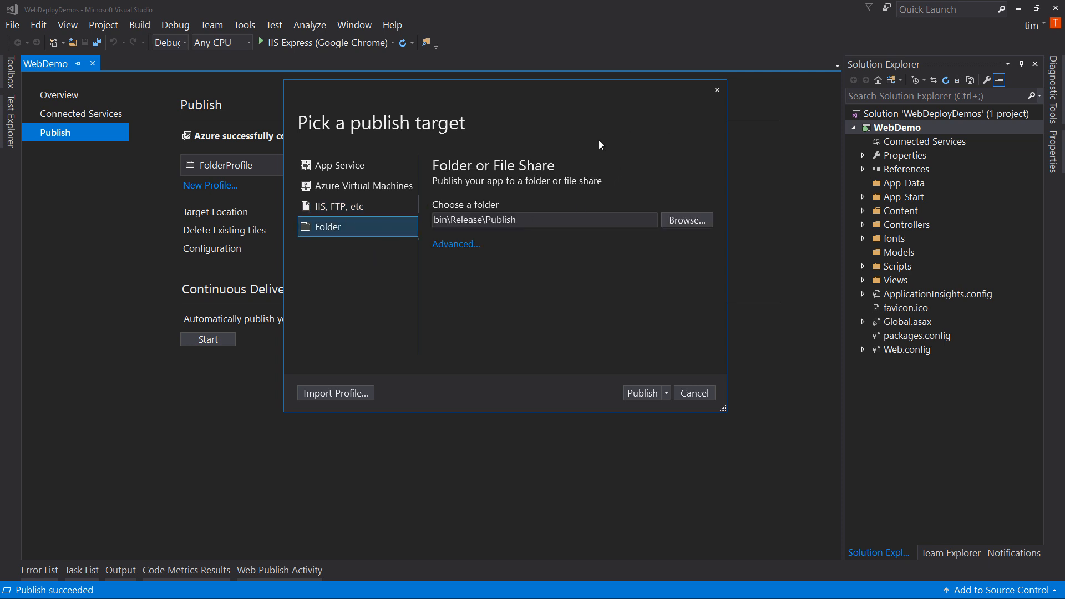
{"action": "left_click", "coordinate": [370, 165]}
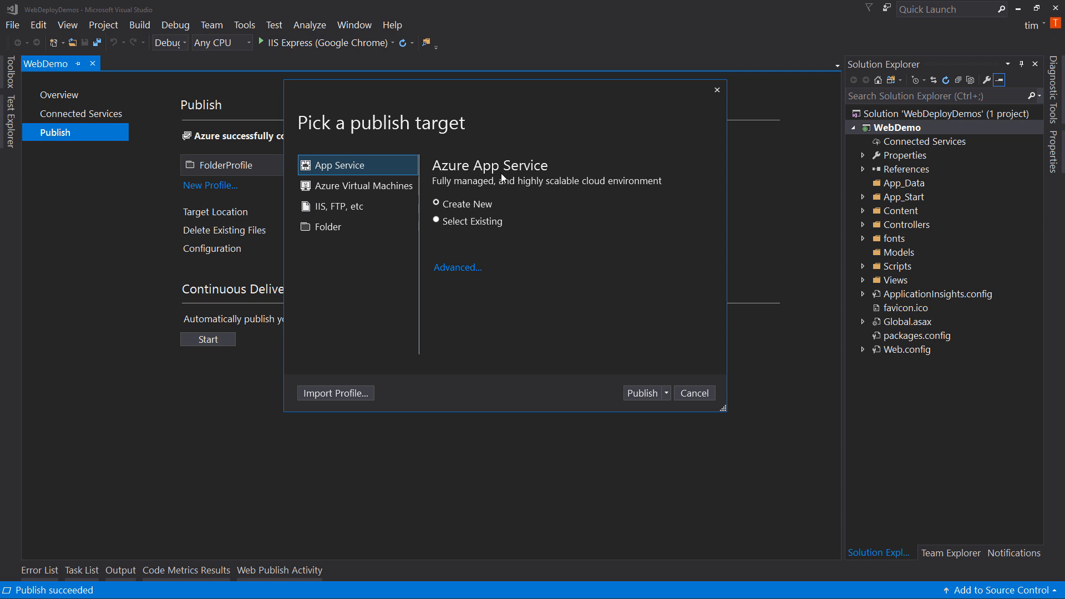
{"action": "left_click", "coordinate": [464, 222]}
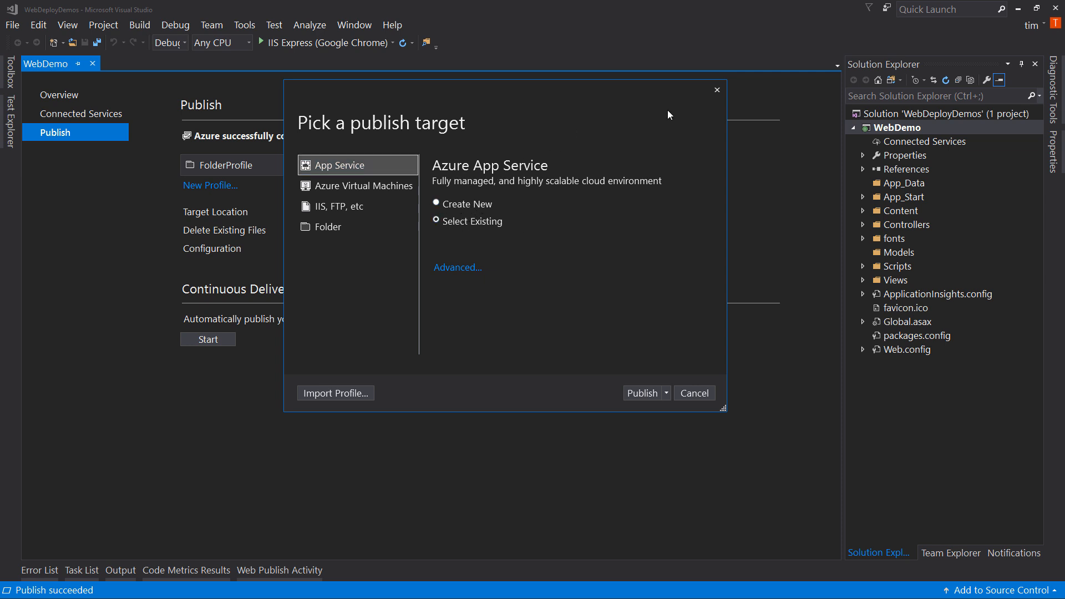
{"action": "left_click", "coordinate": [717, 90]}
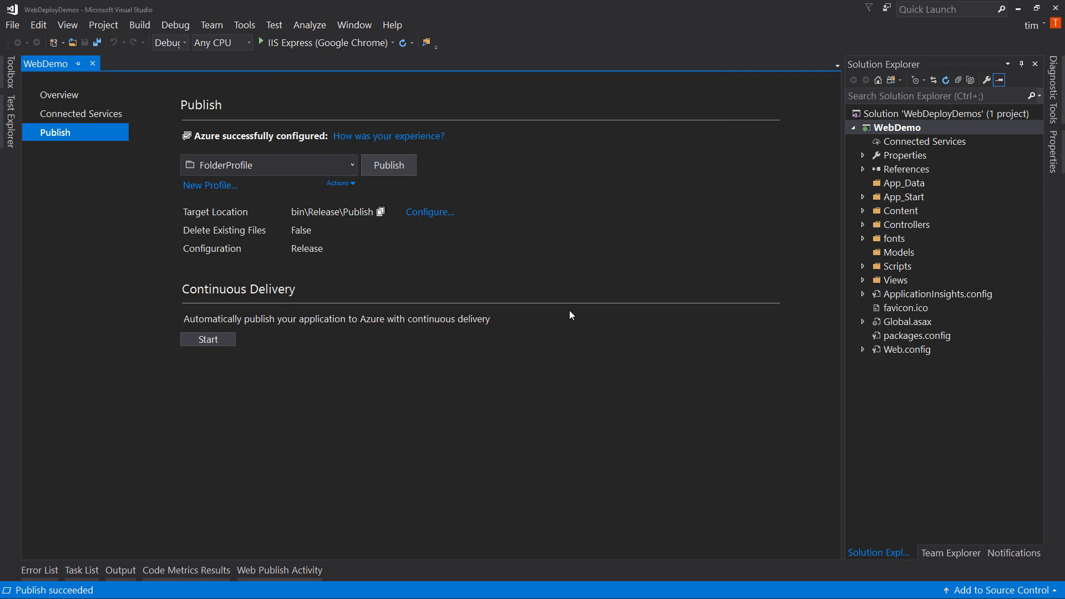
Switch the active publish profile to WebsiteDeployDemo - Web Deploy.
{"action": "left_click", "coordinate": [346, 162]}
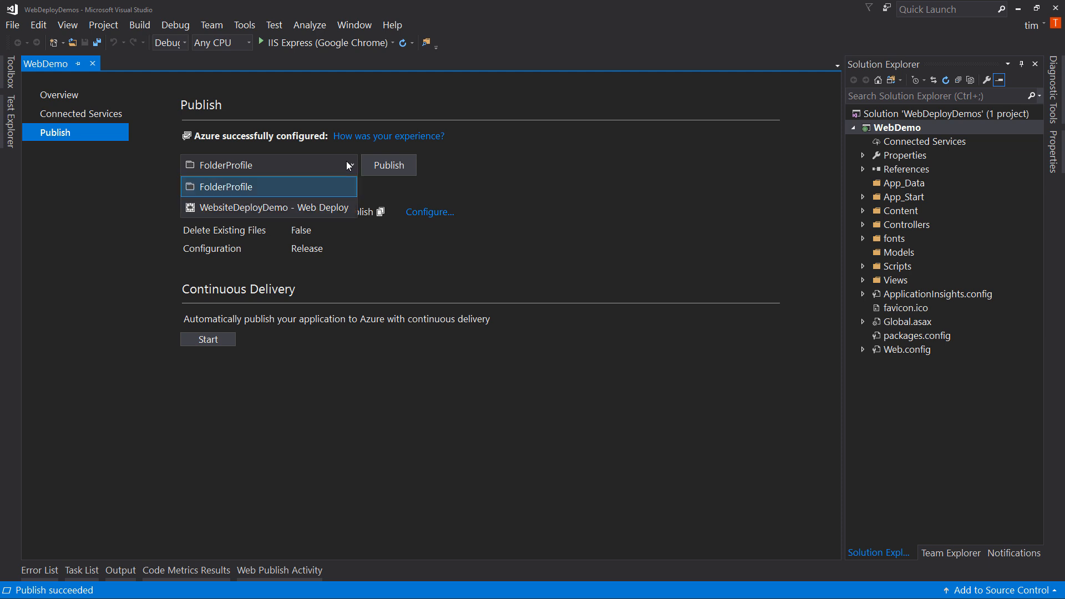
{"action": "left_click", "coordinate": [287, 206]}
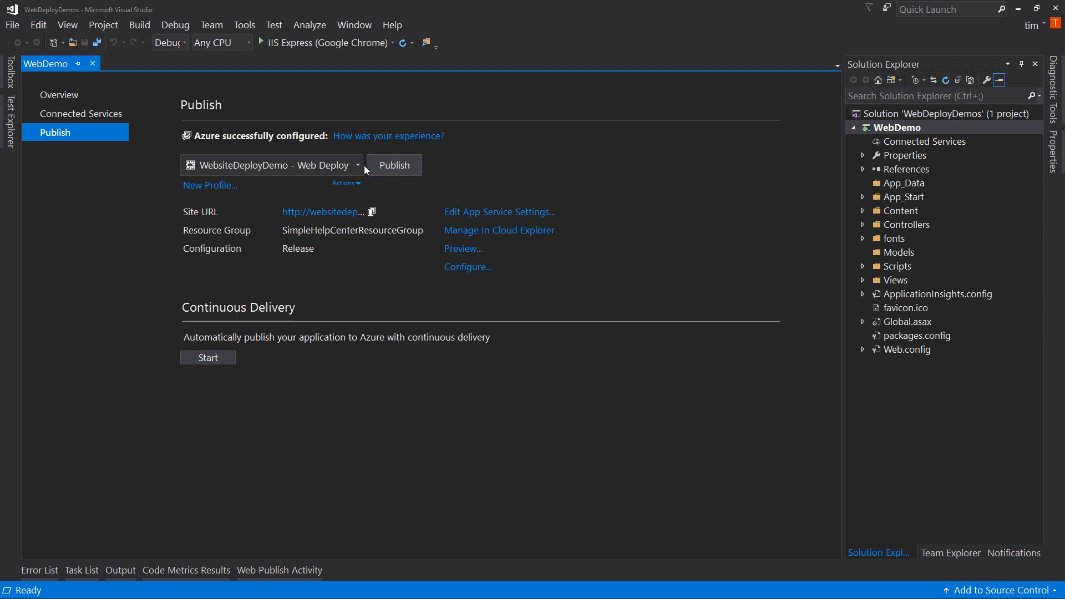
{"action": "left_click", "coordinate": [354, 163]}
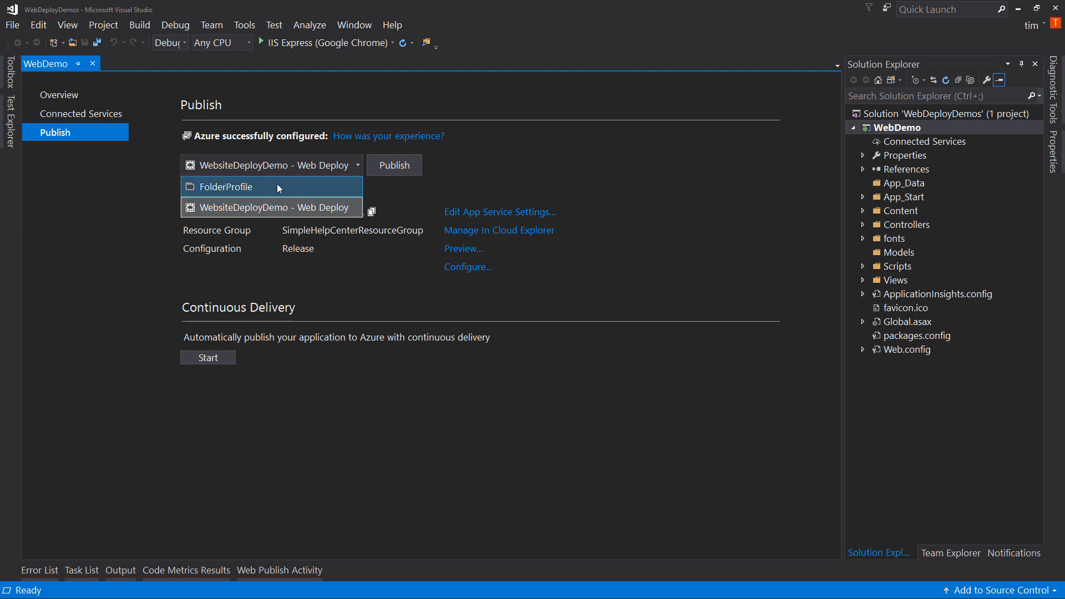
{"action": "left_click", "coordinate": [251, 208]}
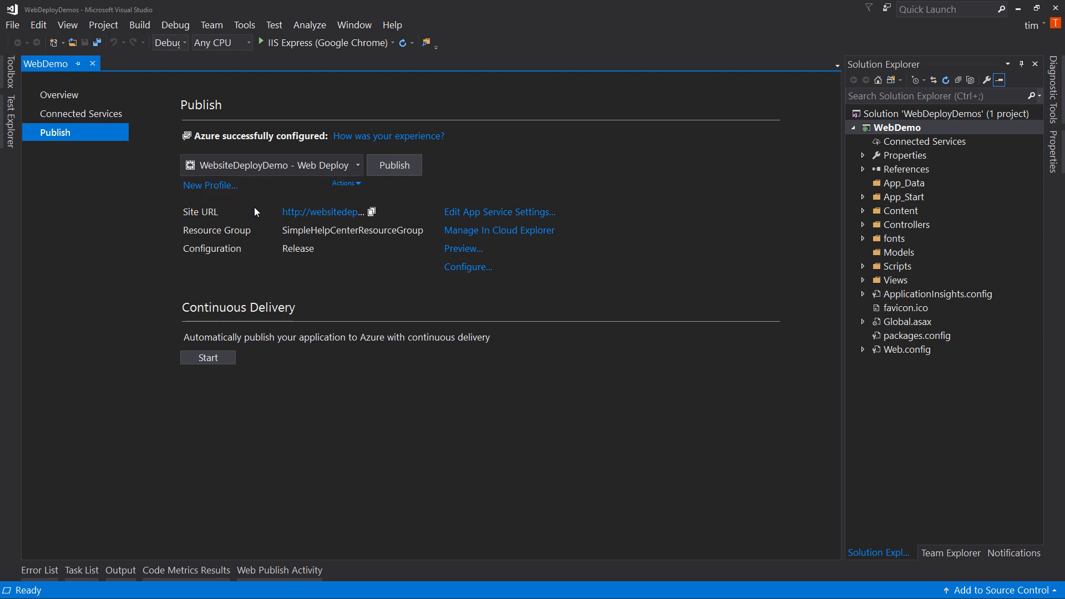